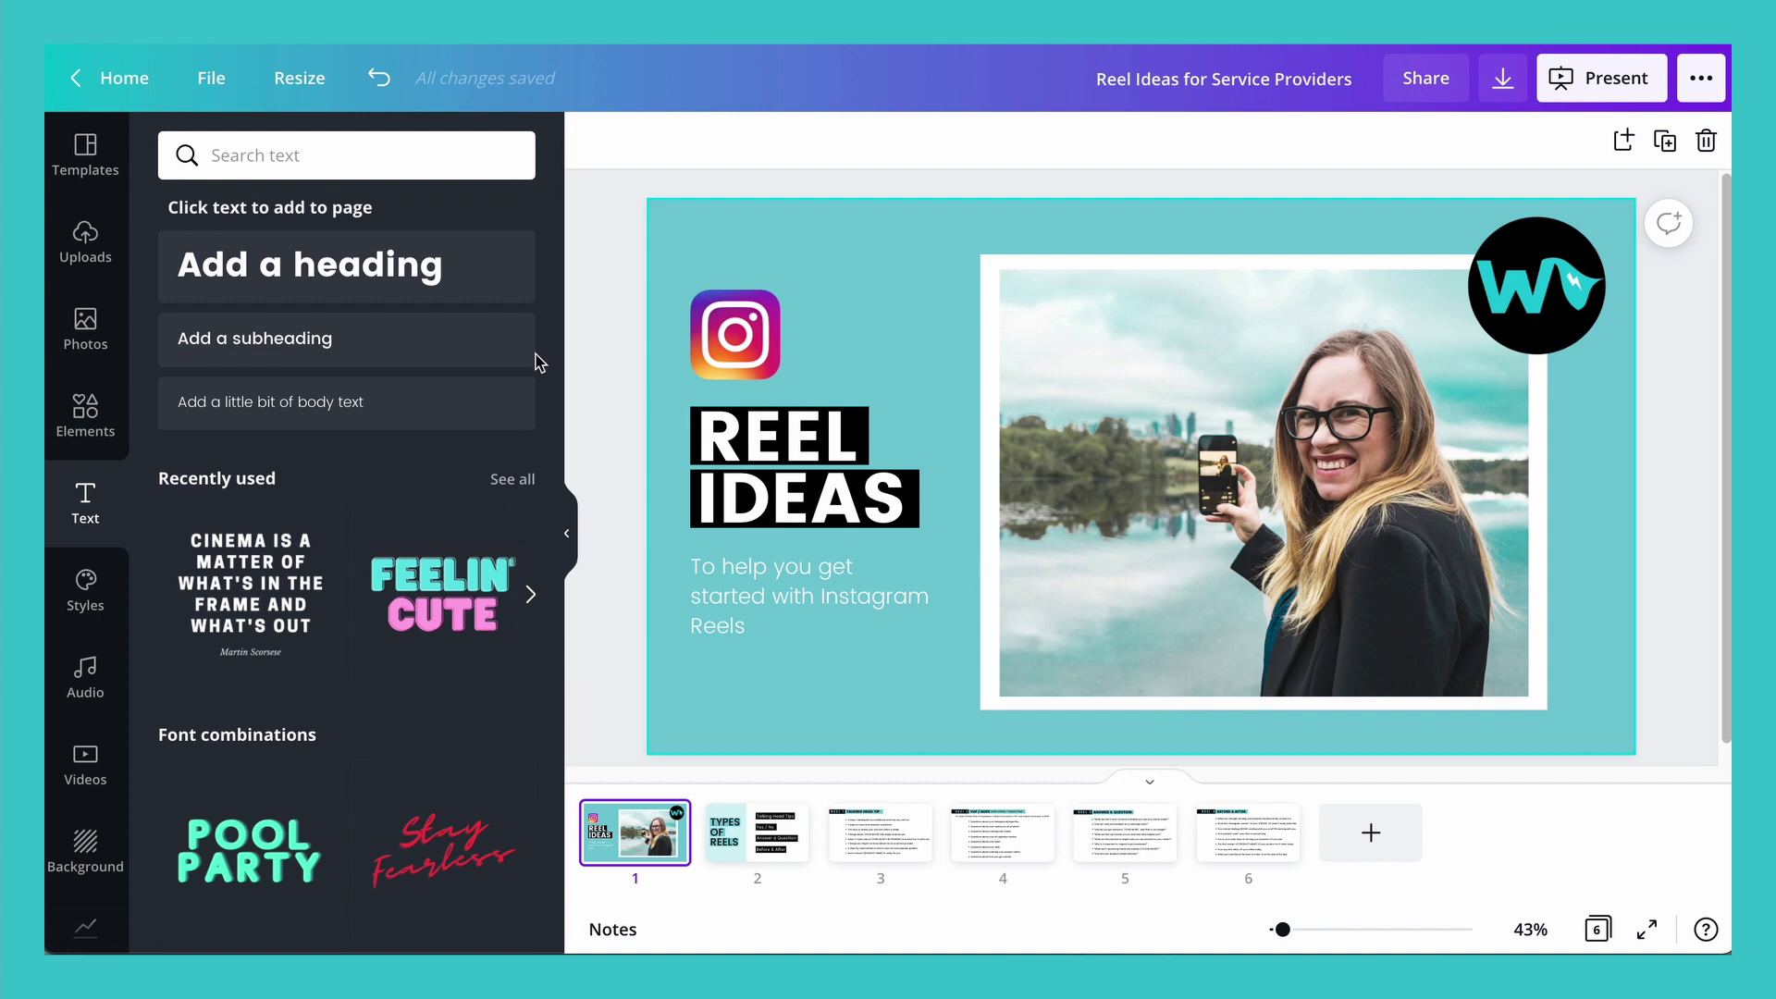
- Give the title slide the Rise page animation after briefly trying Breathe
left_click(606, 246)
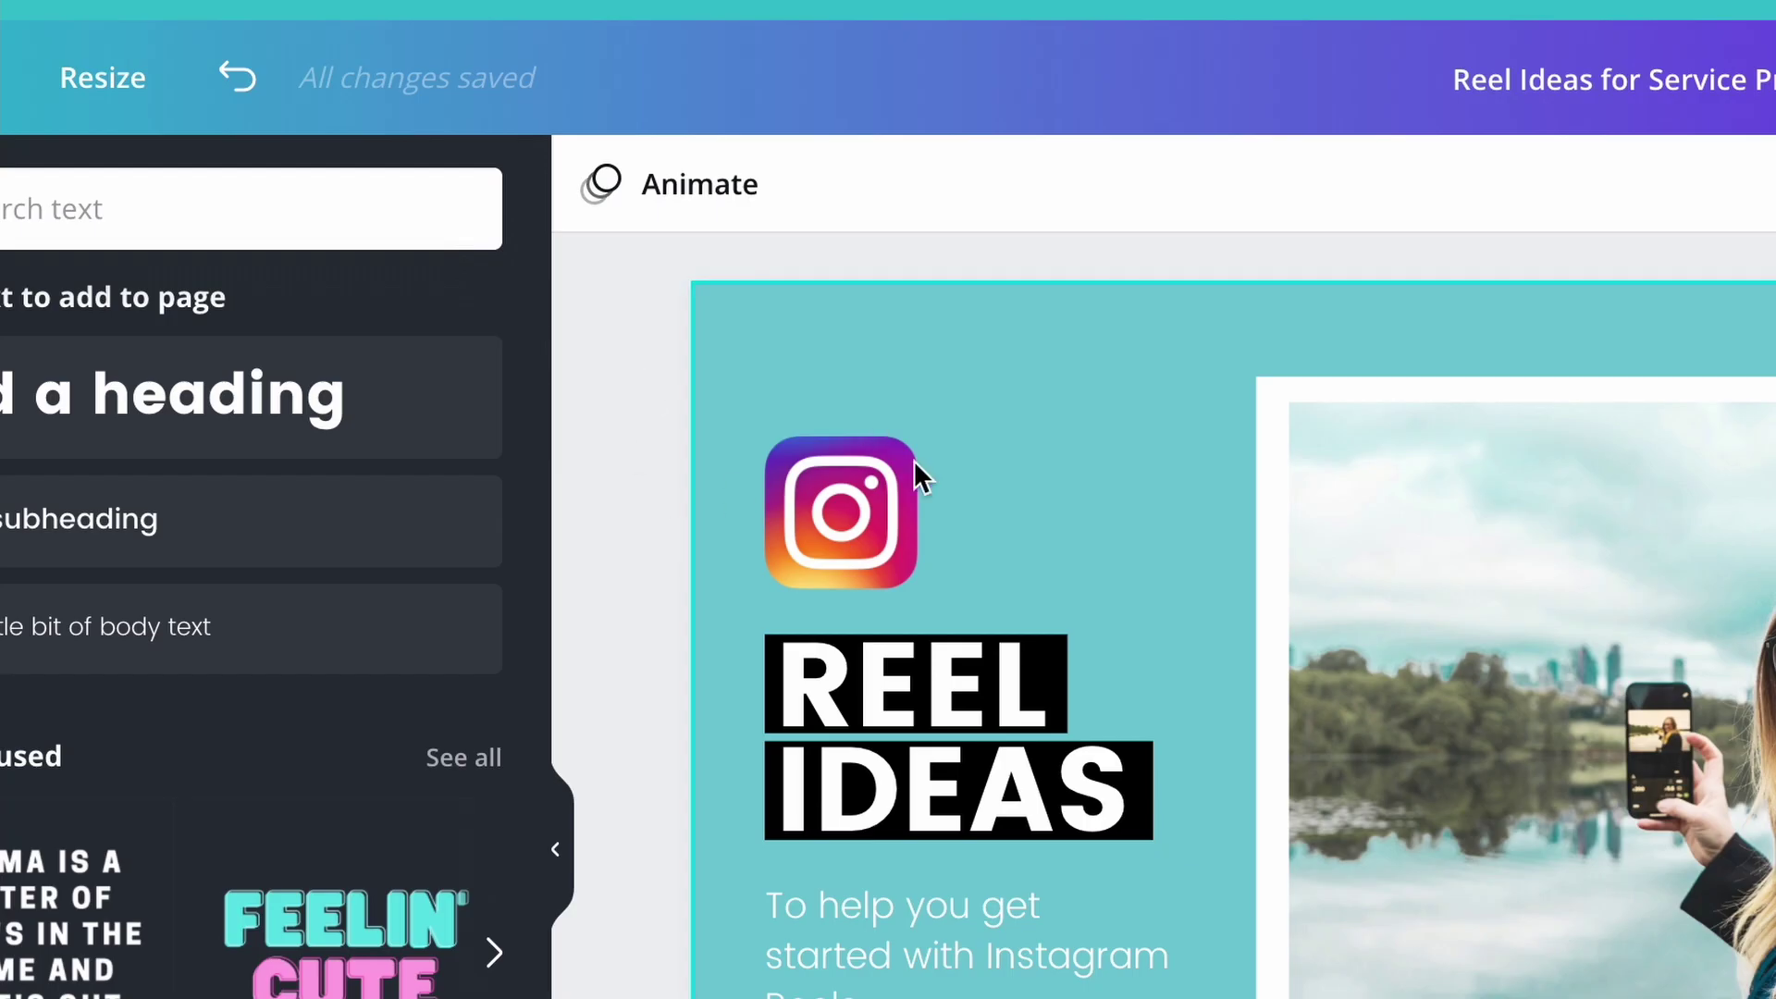
left_click(670, 203)
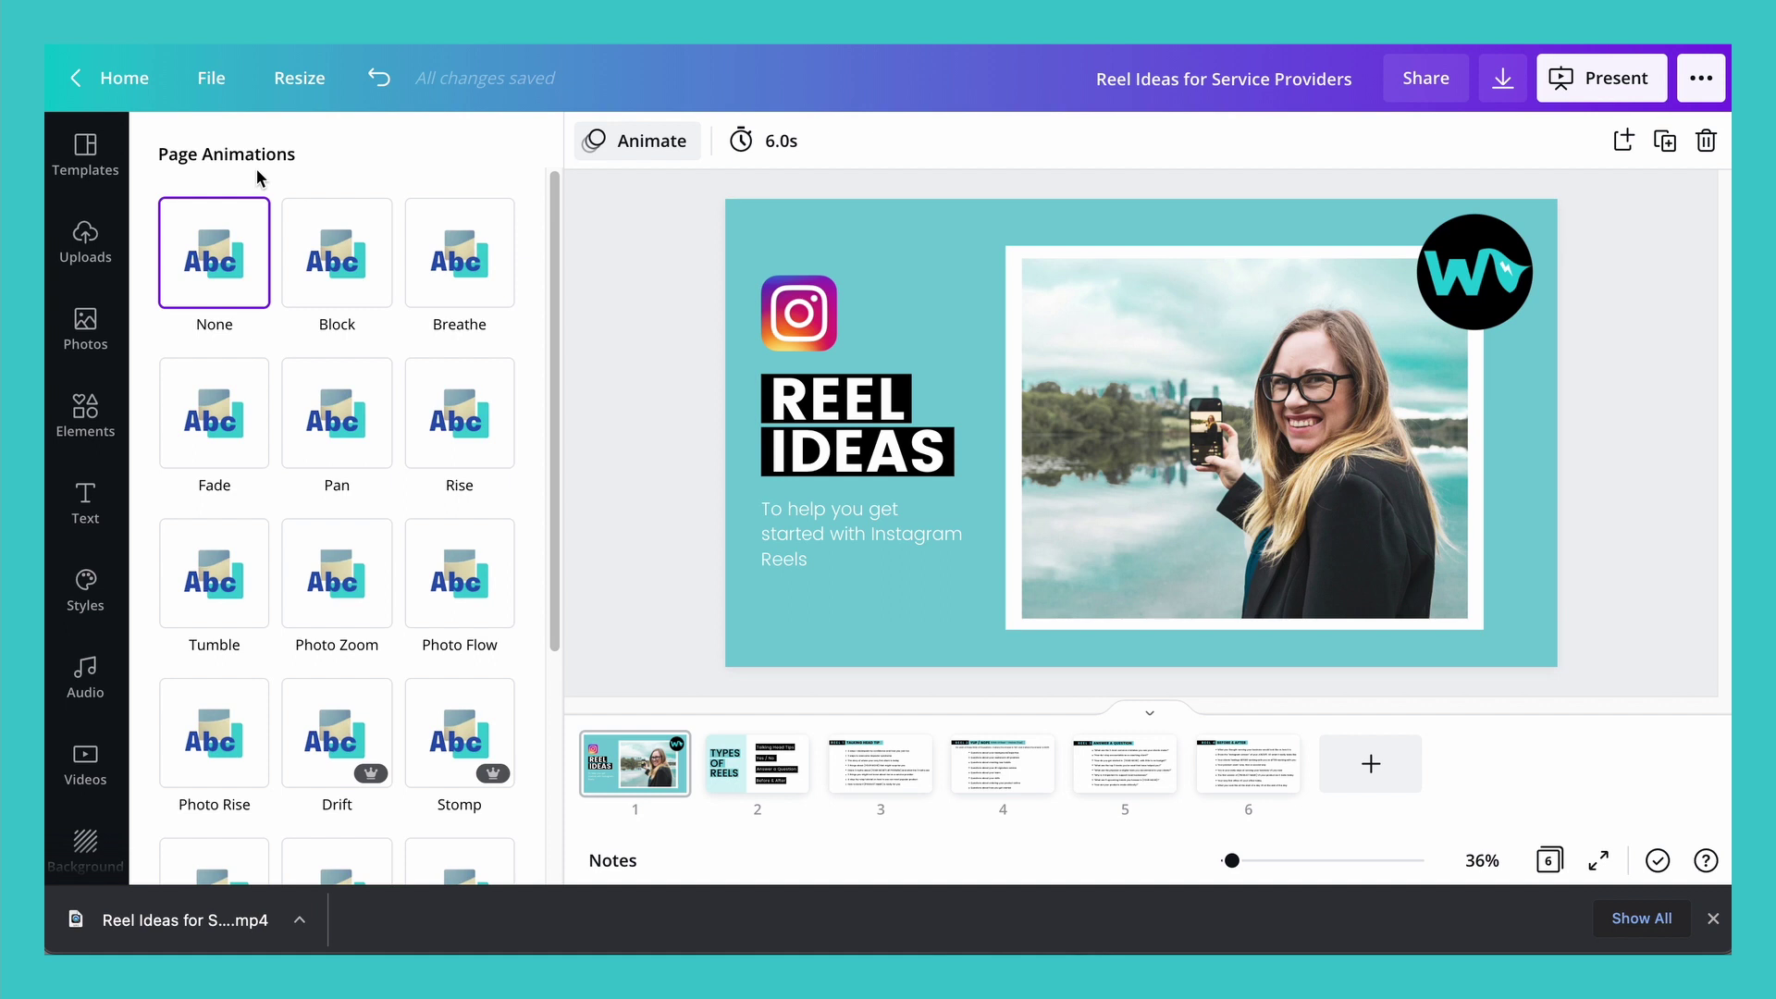
left_click(428, 268)
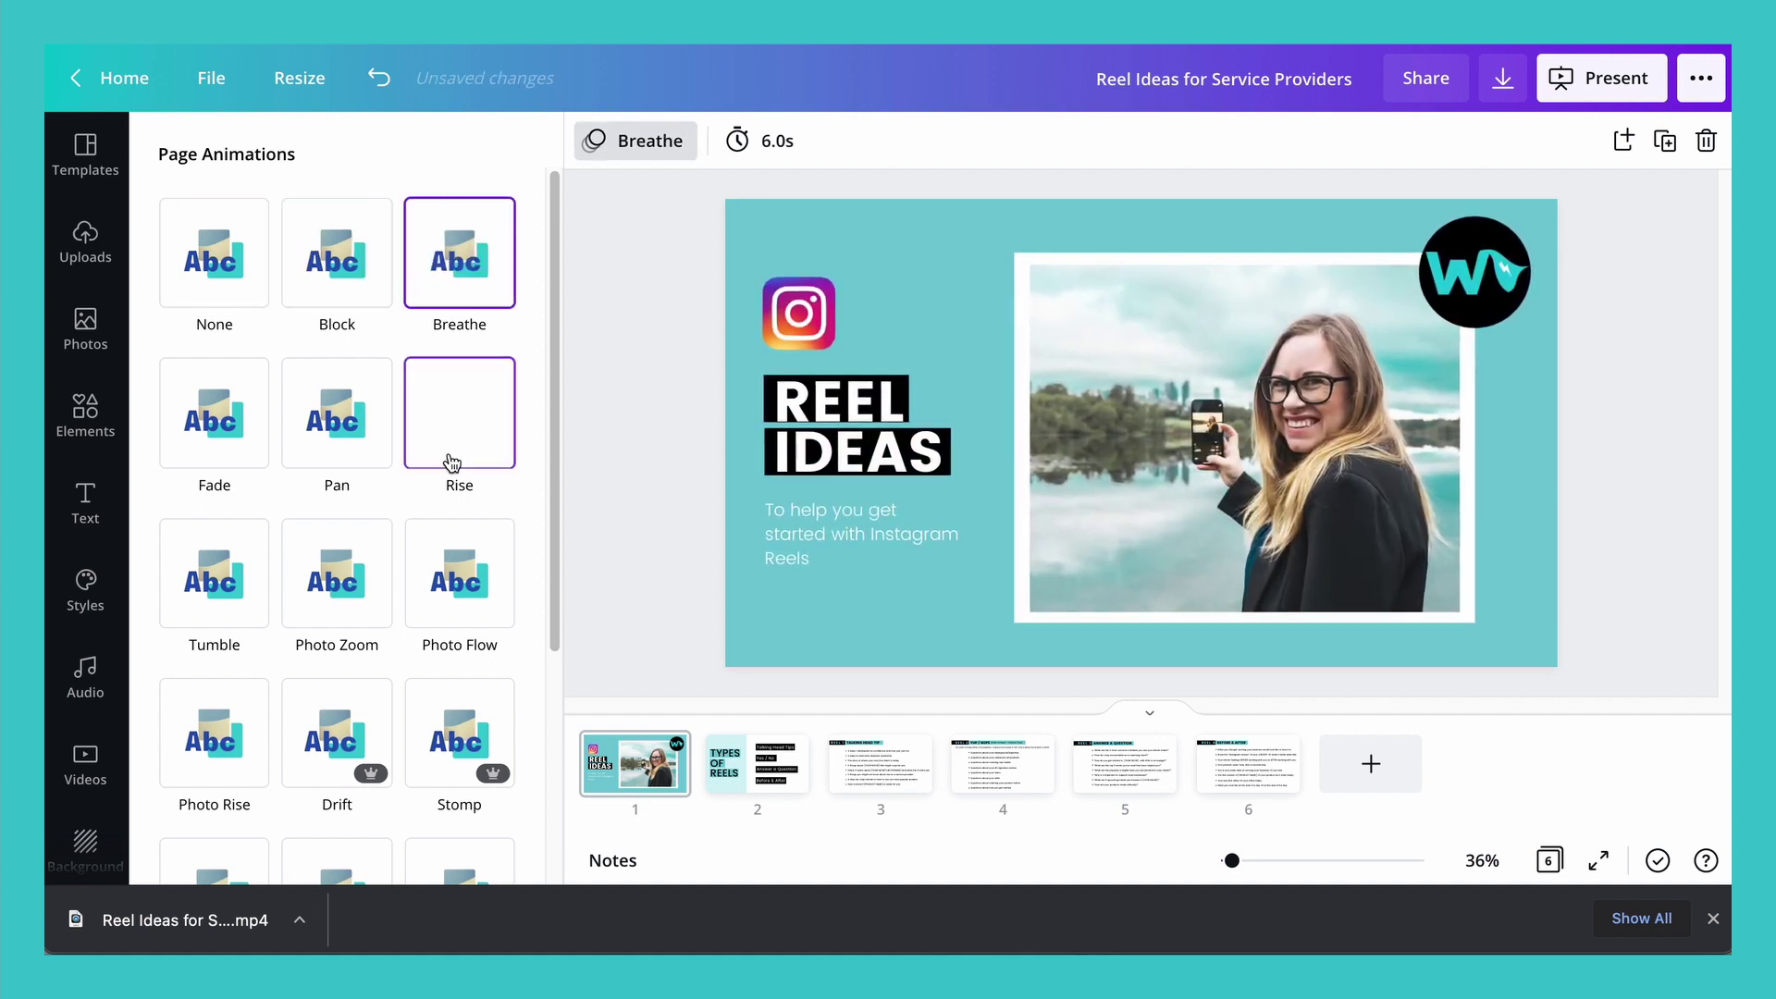
left_click(453, 413)
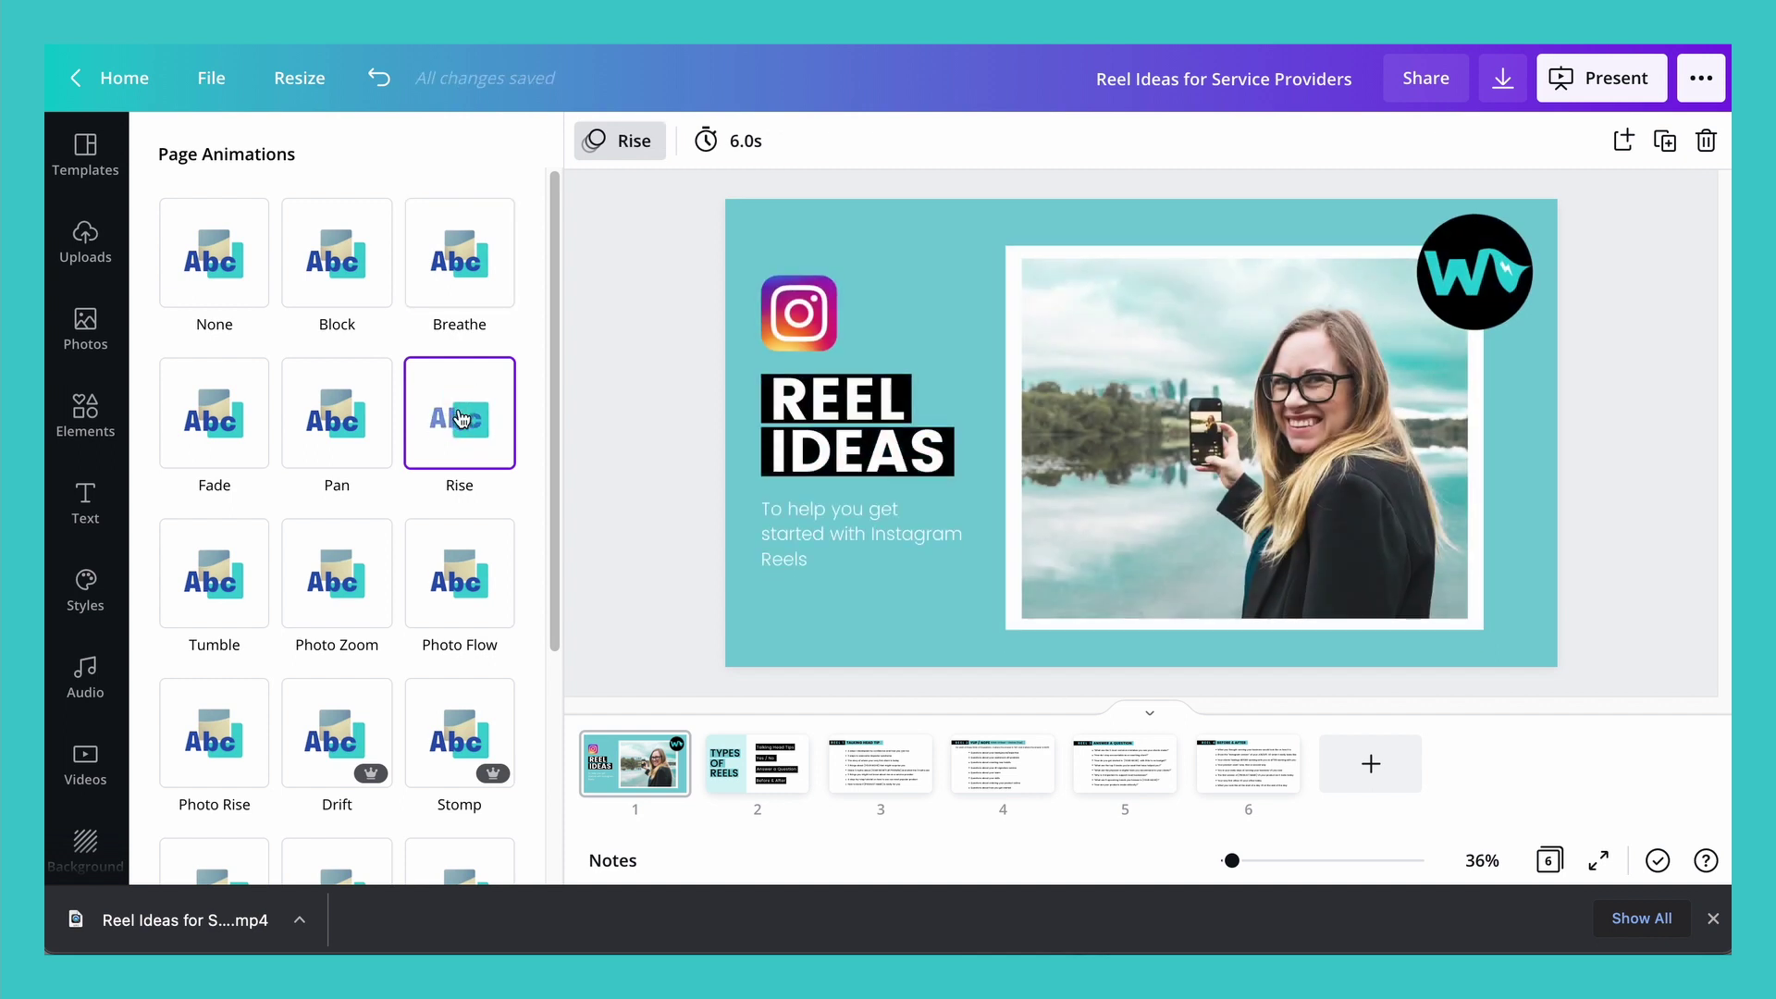
left_click(1473, 275)
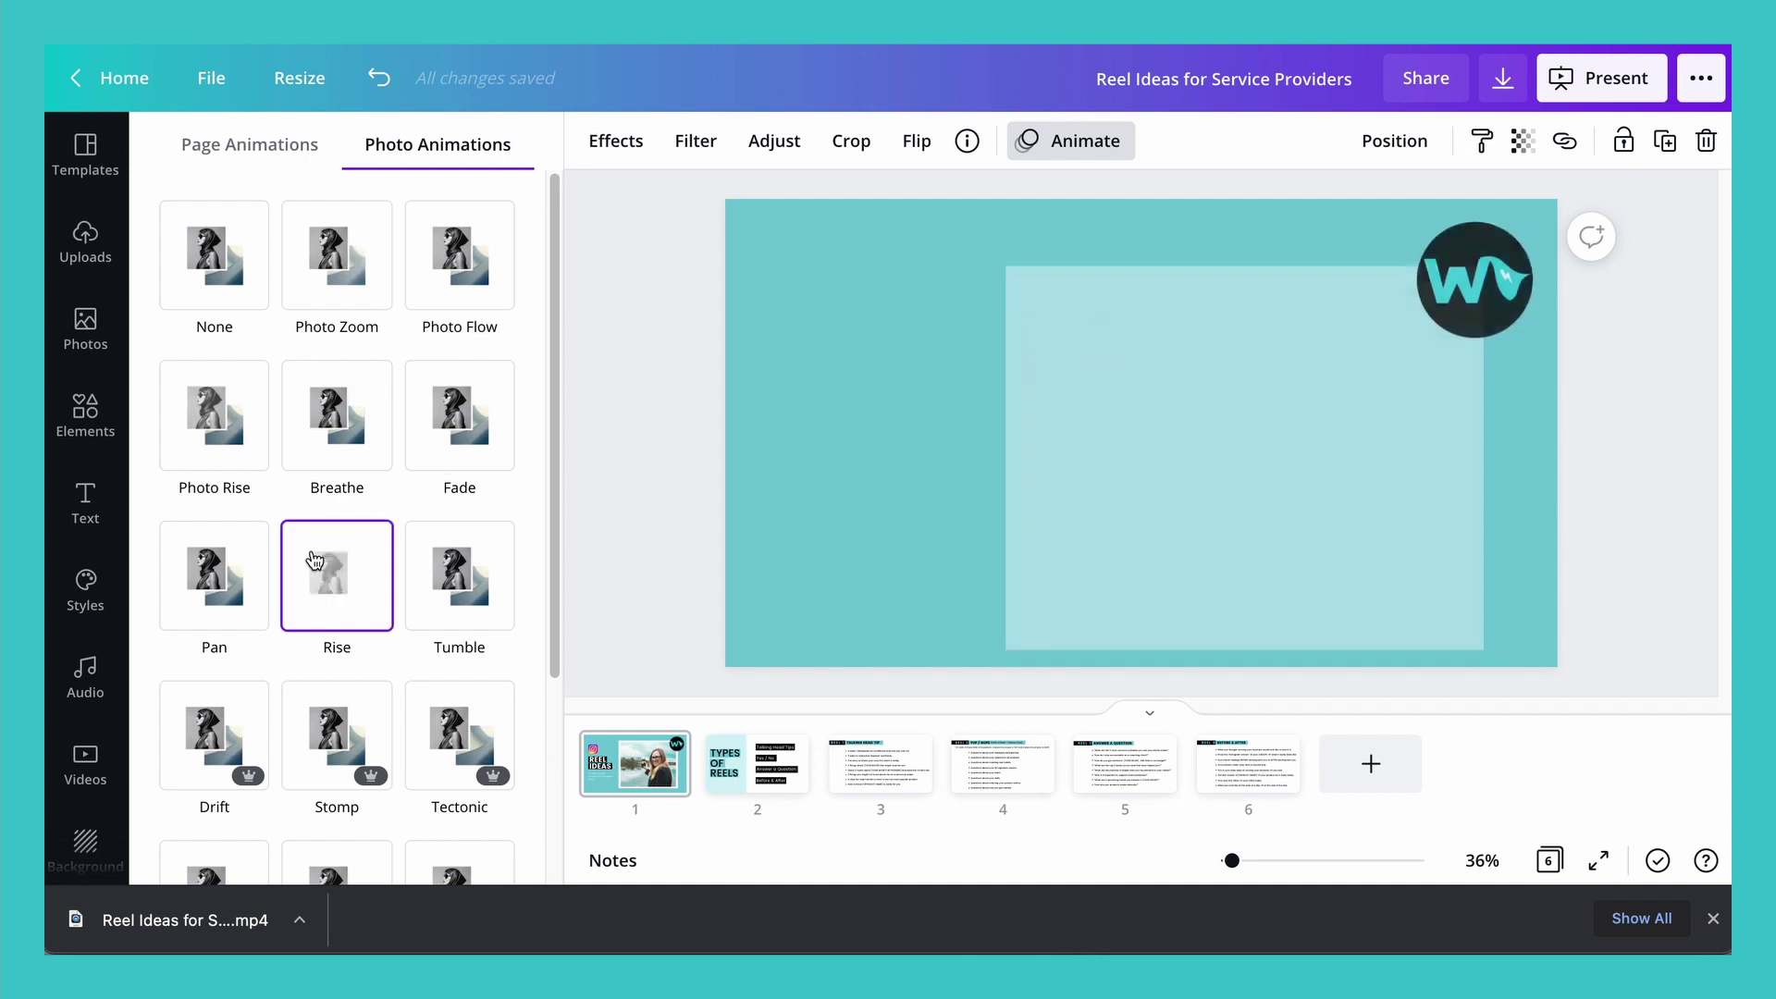
- Try Rise, Pan, Photo Rise and Tumble on the image, settling on Pop
left_click(336, 575)
left_click(167, 590)
left_click(206, 459)
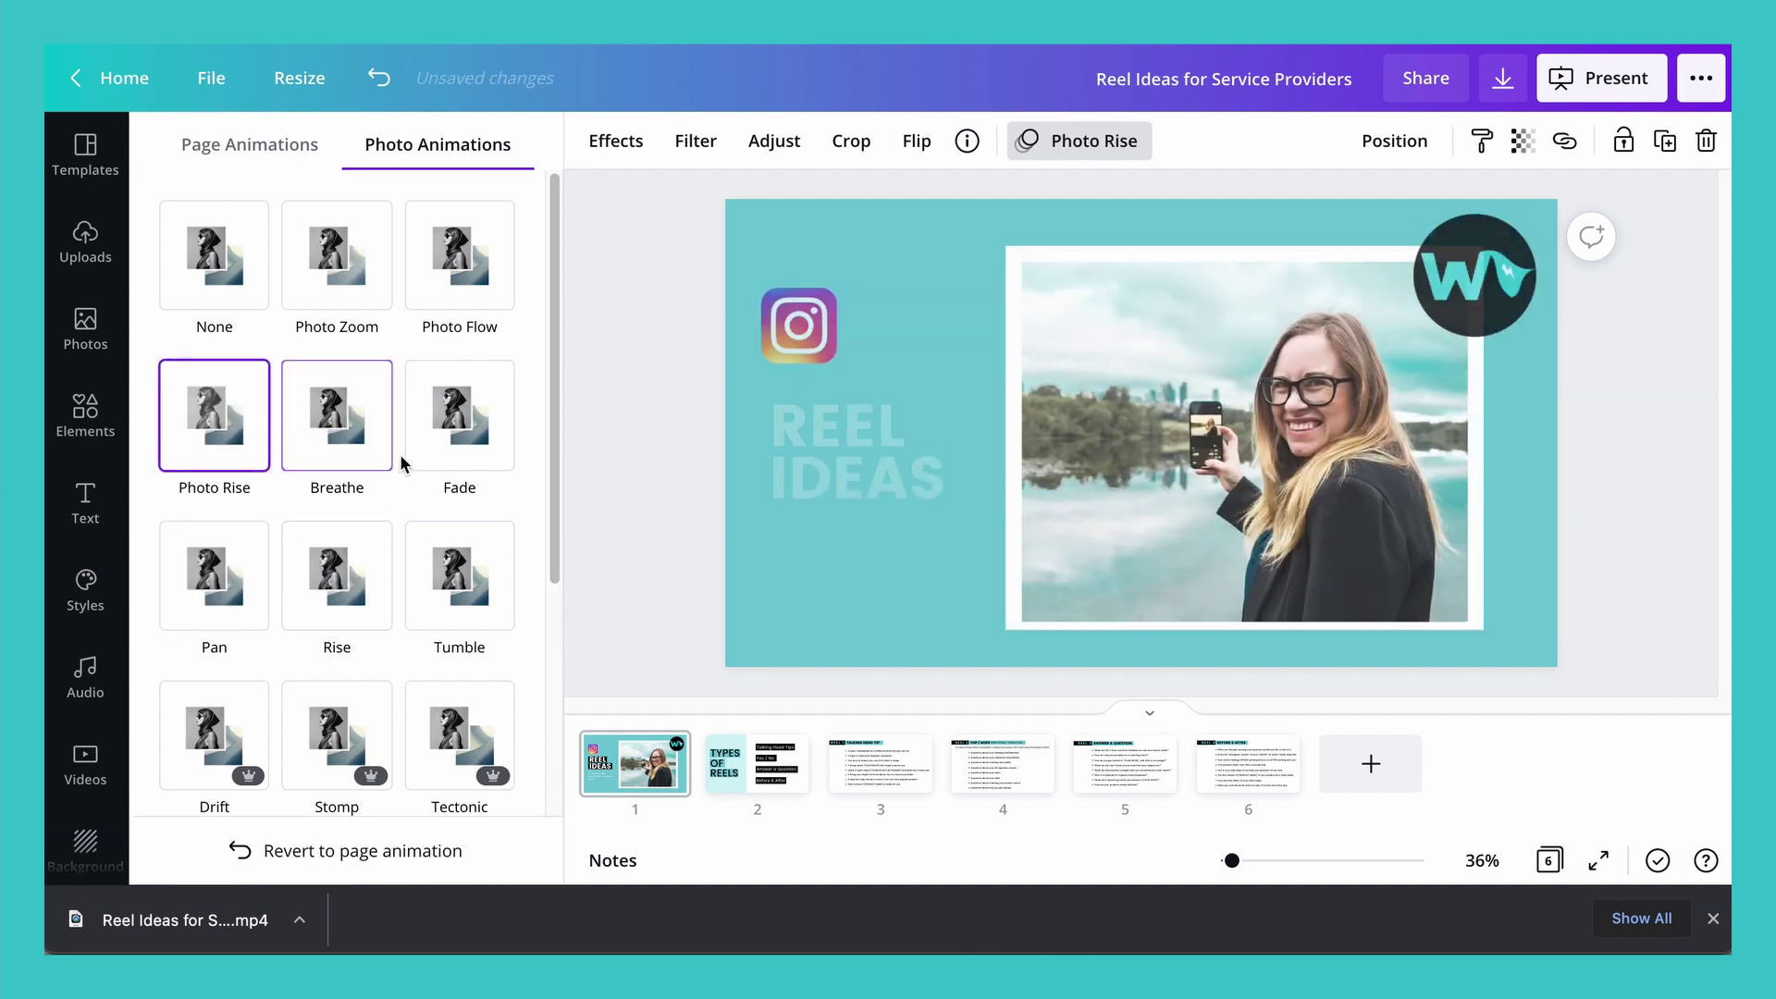
left_click(442, 577)
scroll(435, 573, "down", 2)
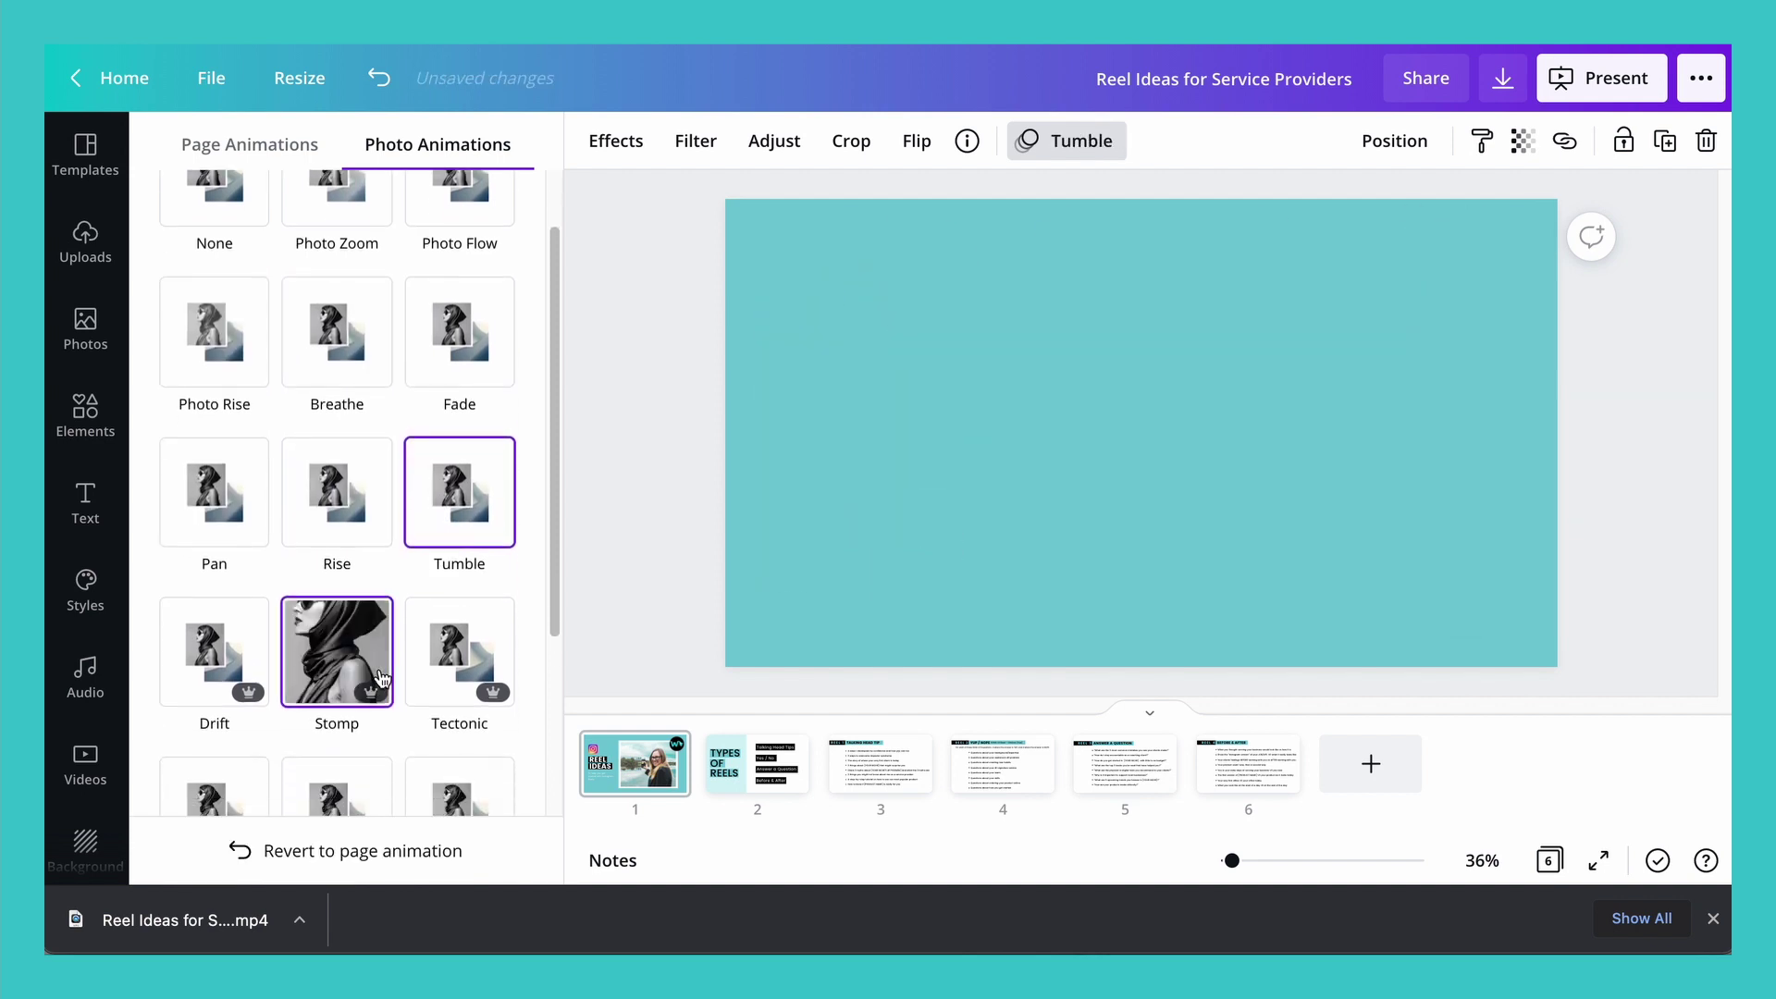
scroll(331, 775, "down", 3)
left_click(341, 541)
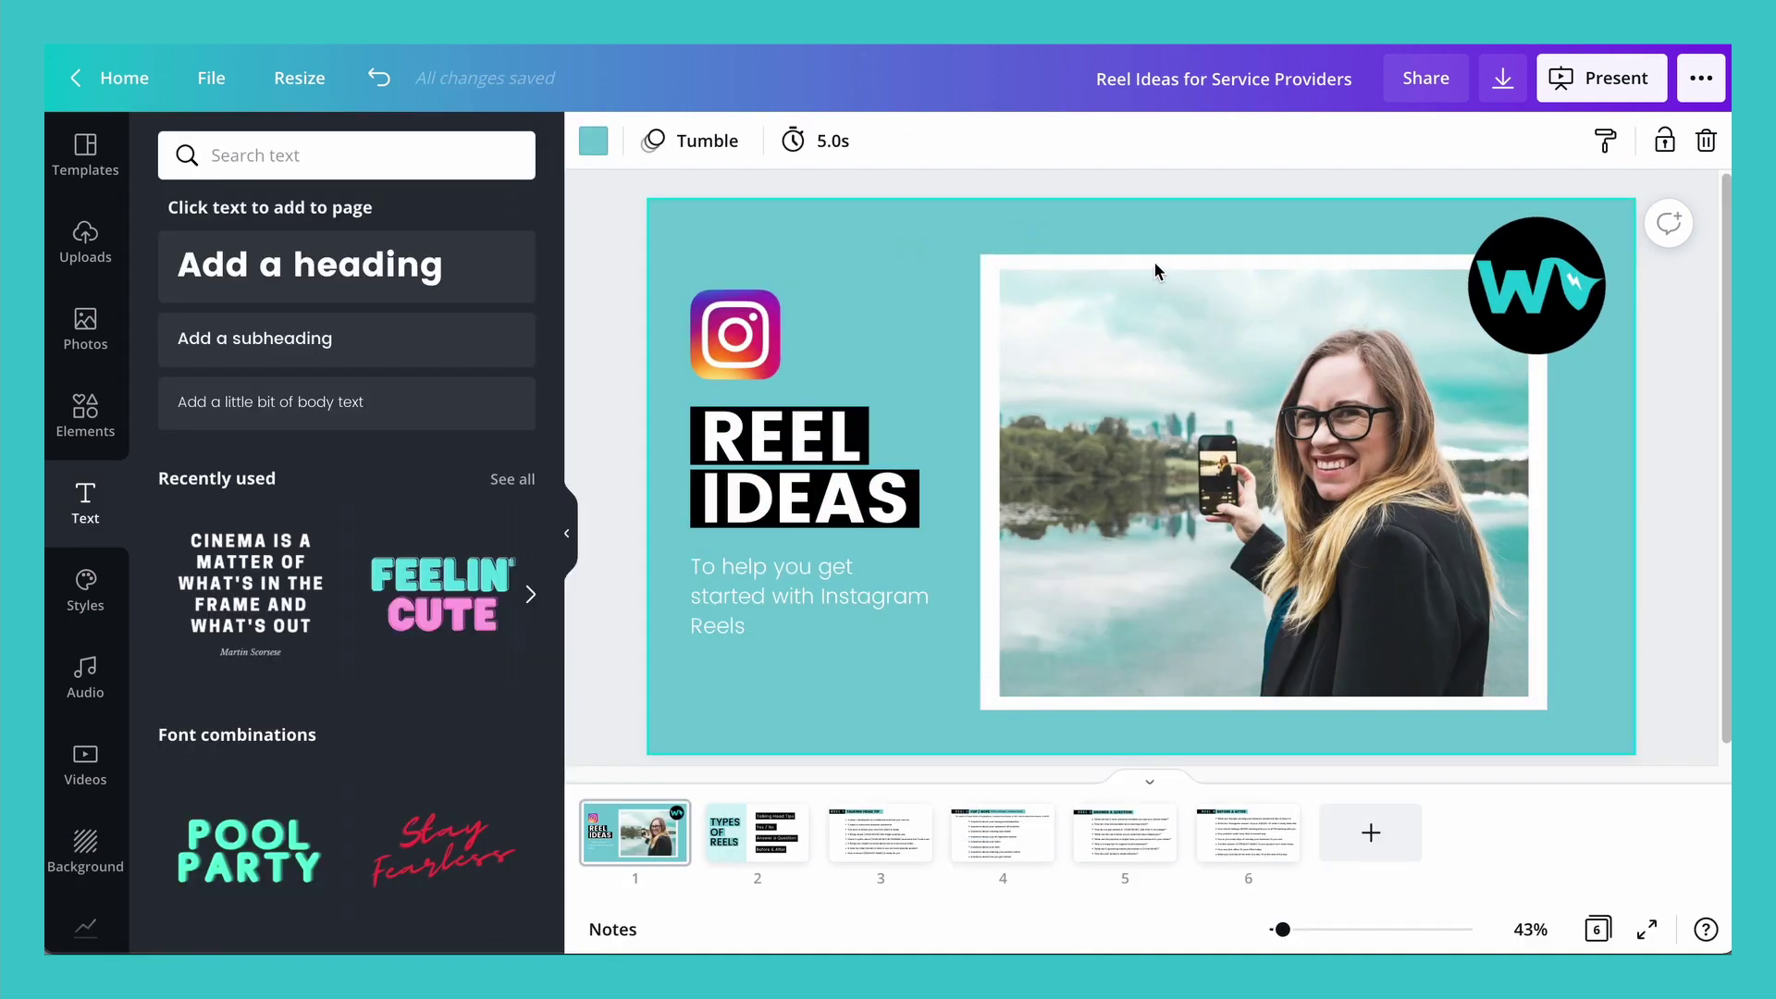
- Group the photo together with its white frame
left_click(1157, 348)
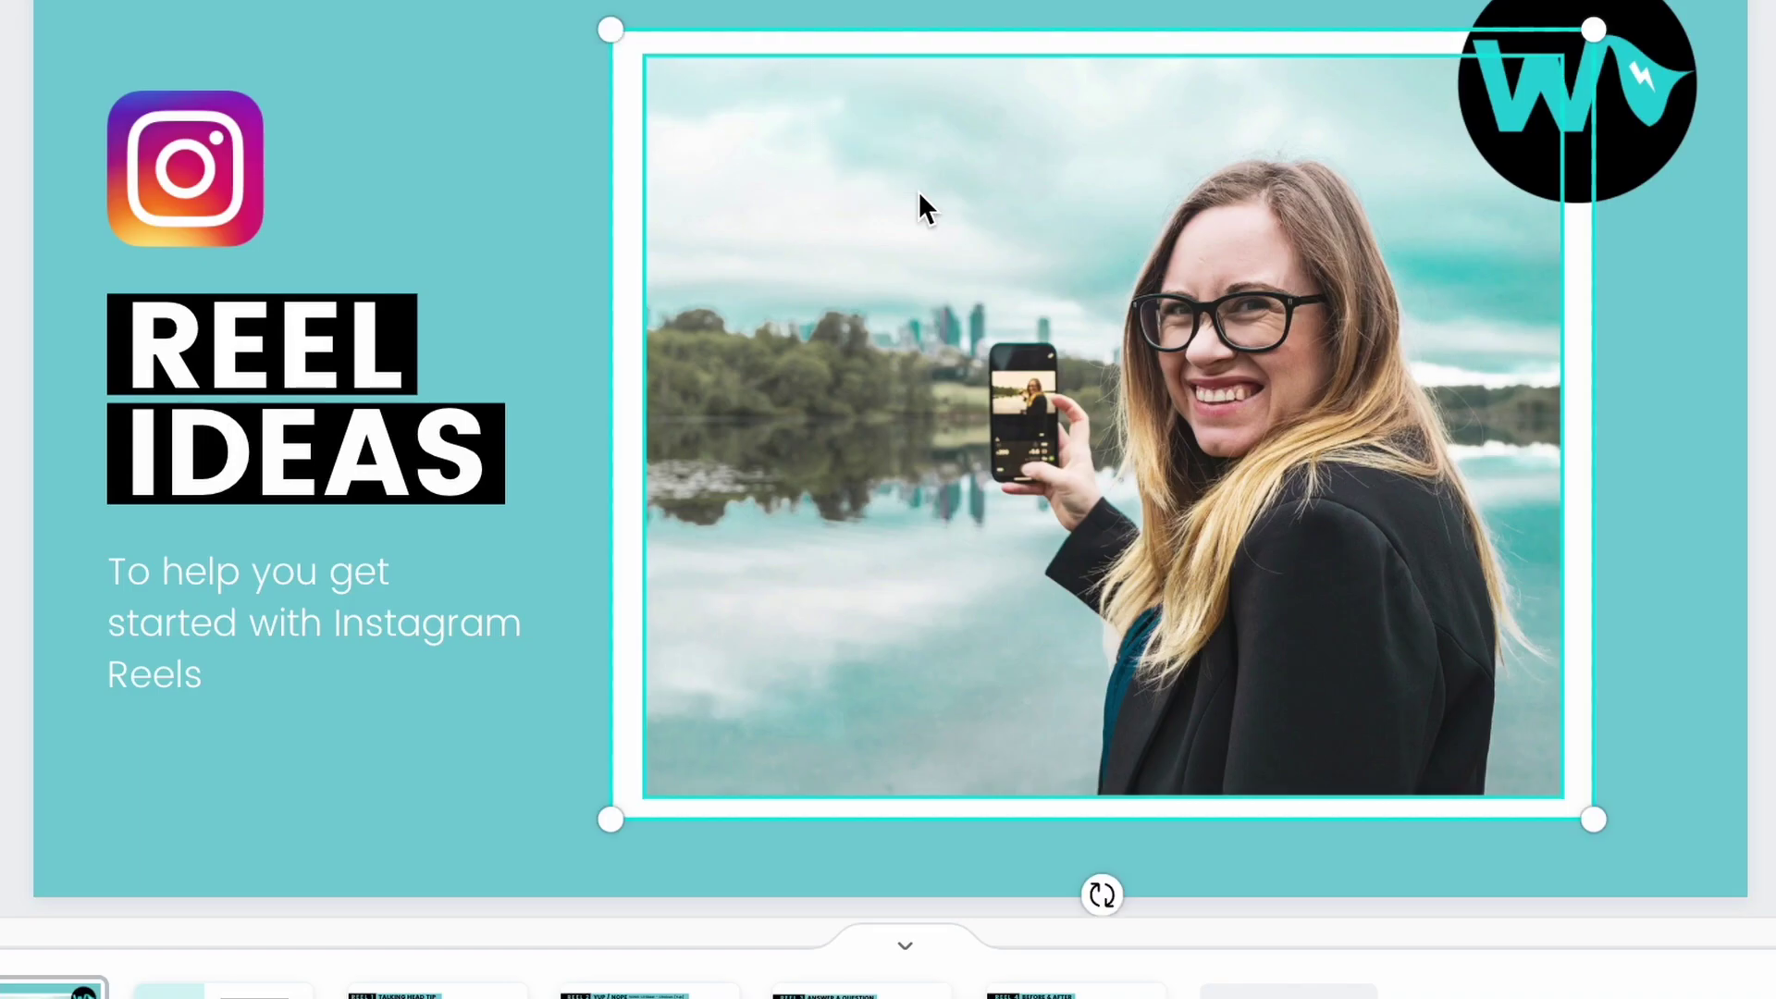
right_click(912, 185)
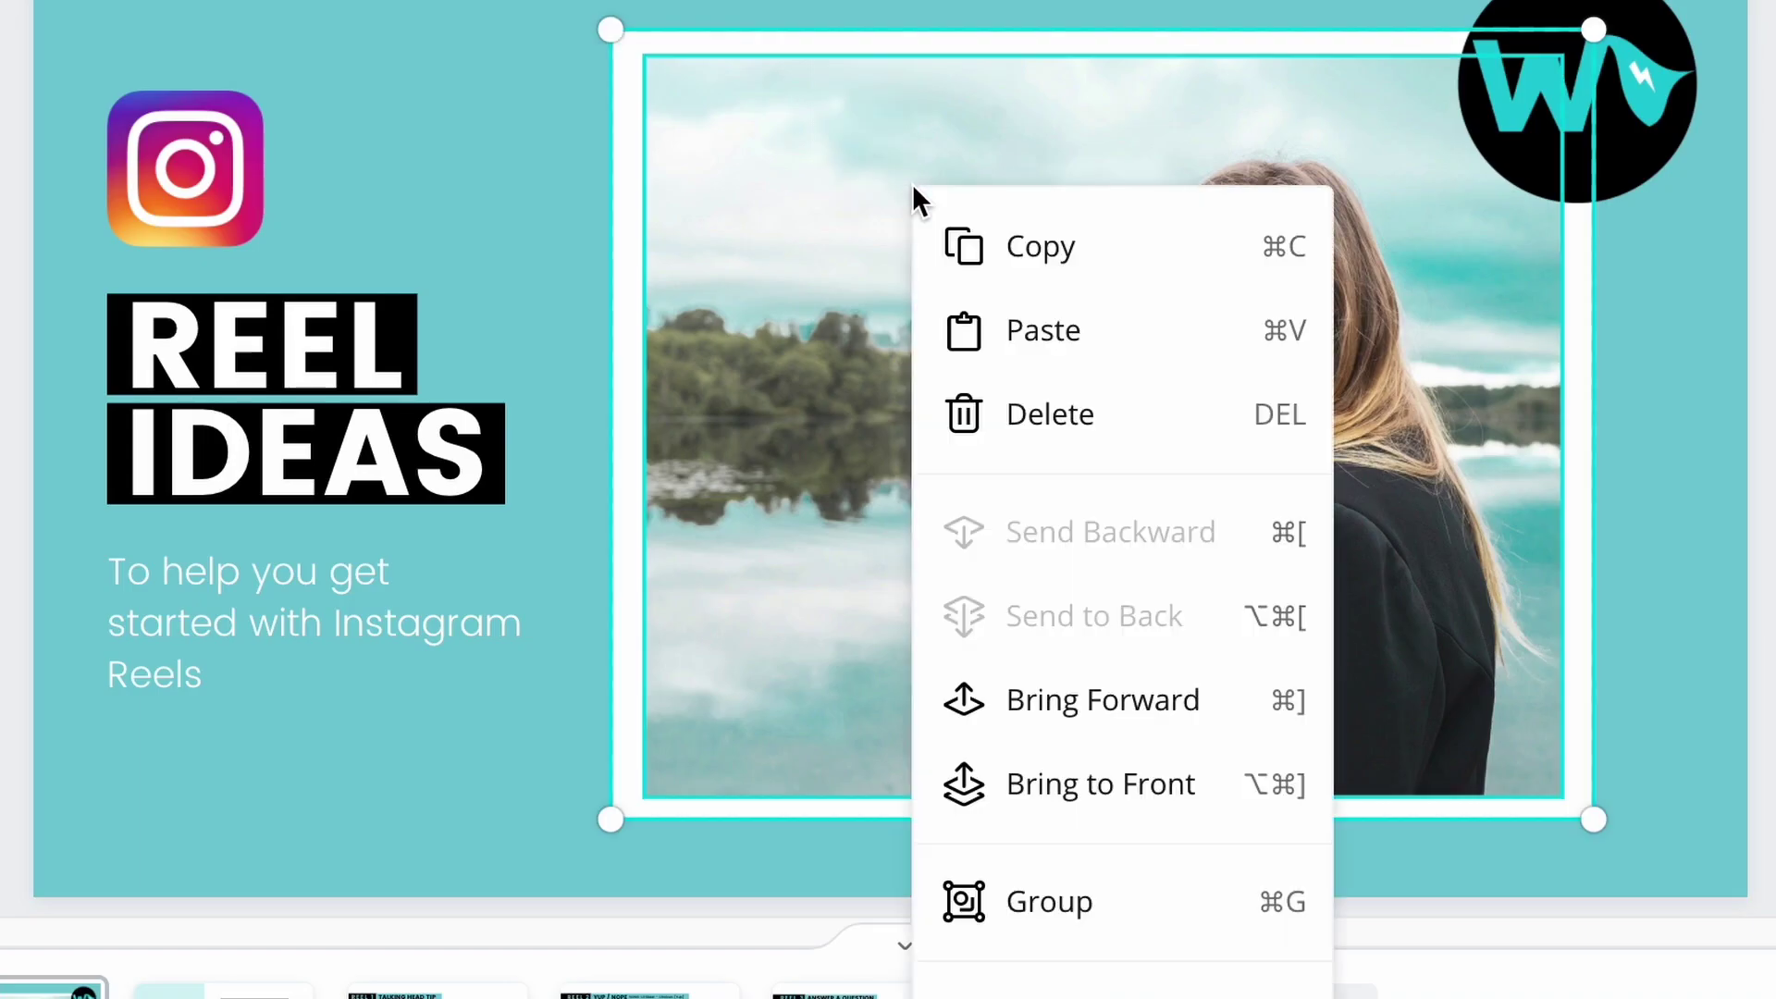
left_click(1039, 928)
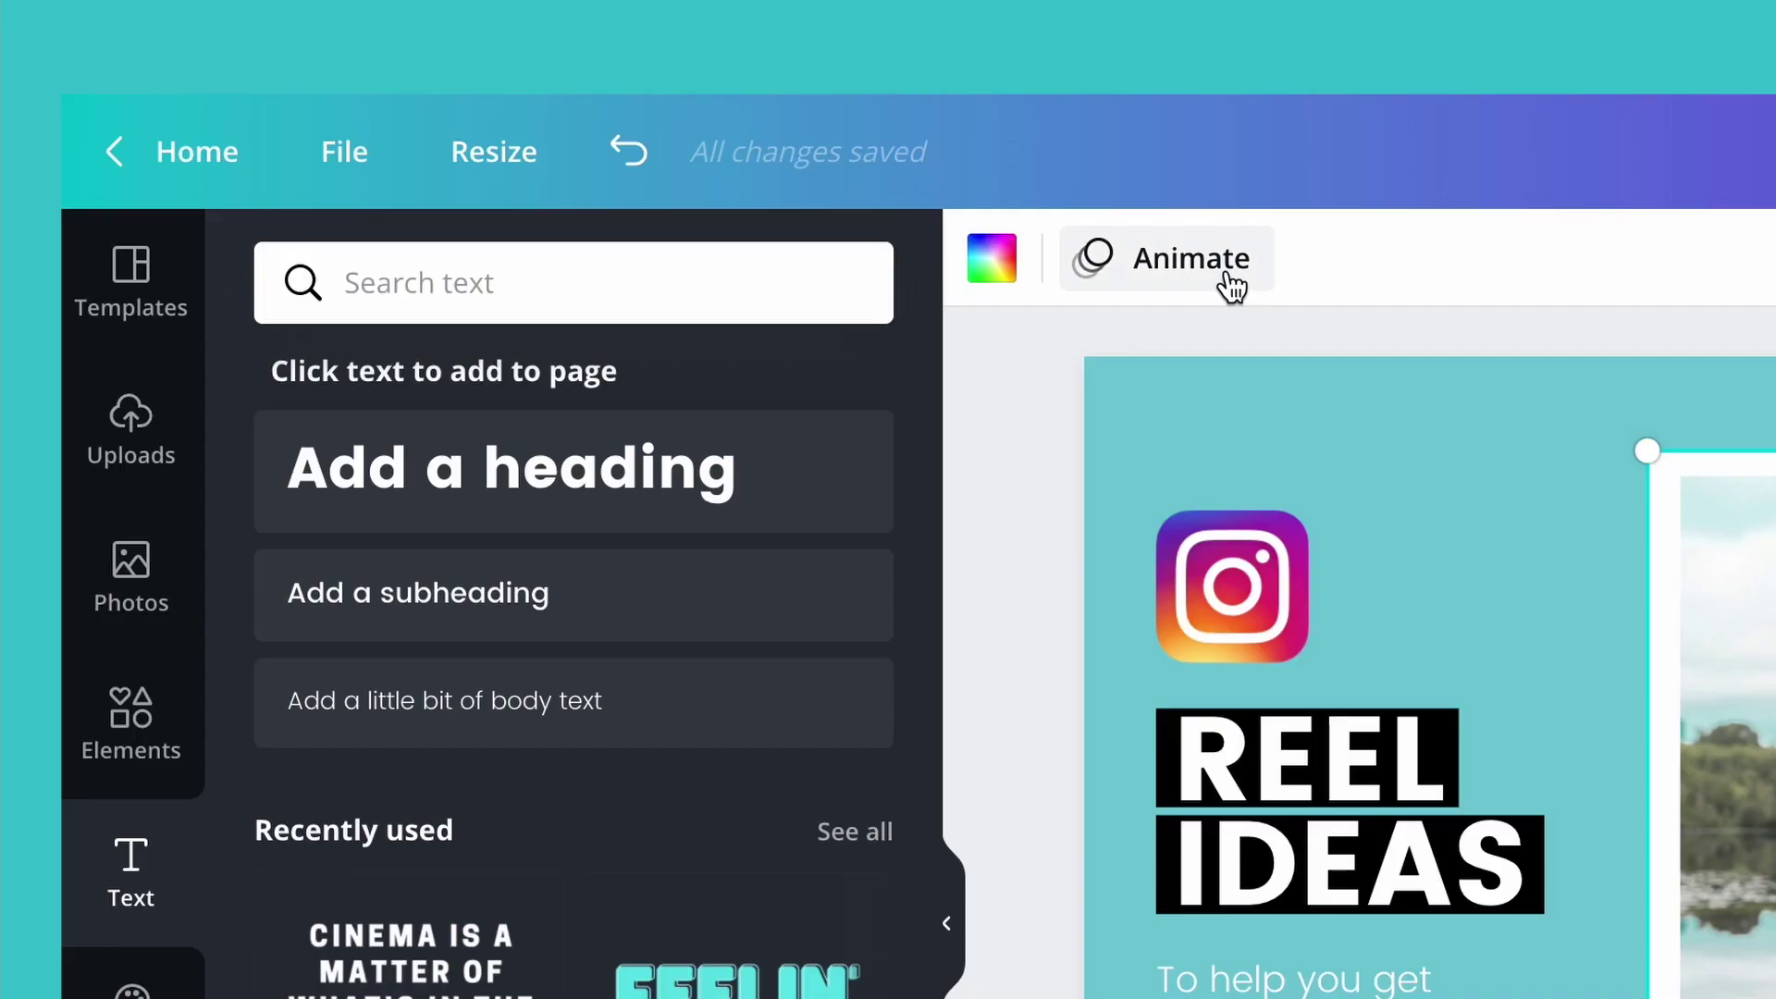
- Give the group the Baseline element animation after trying Tectonic, Neon and Pop
left_click(1229, 286)
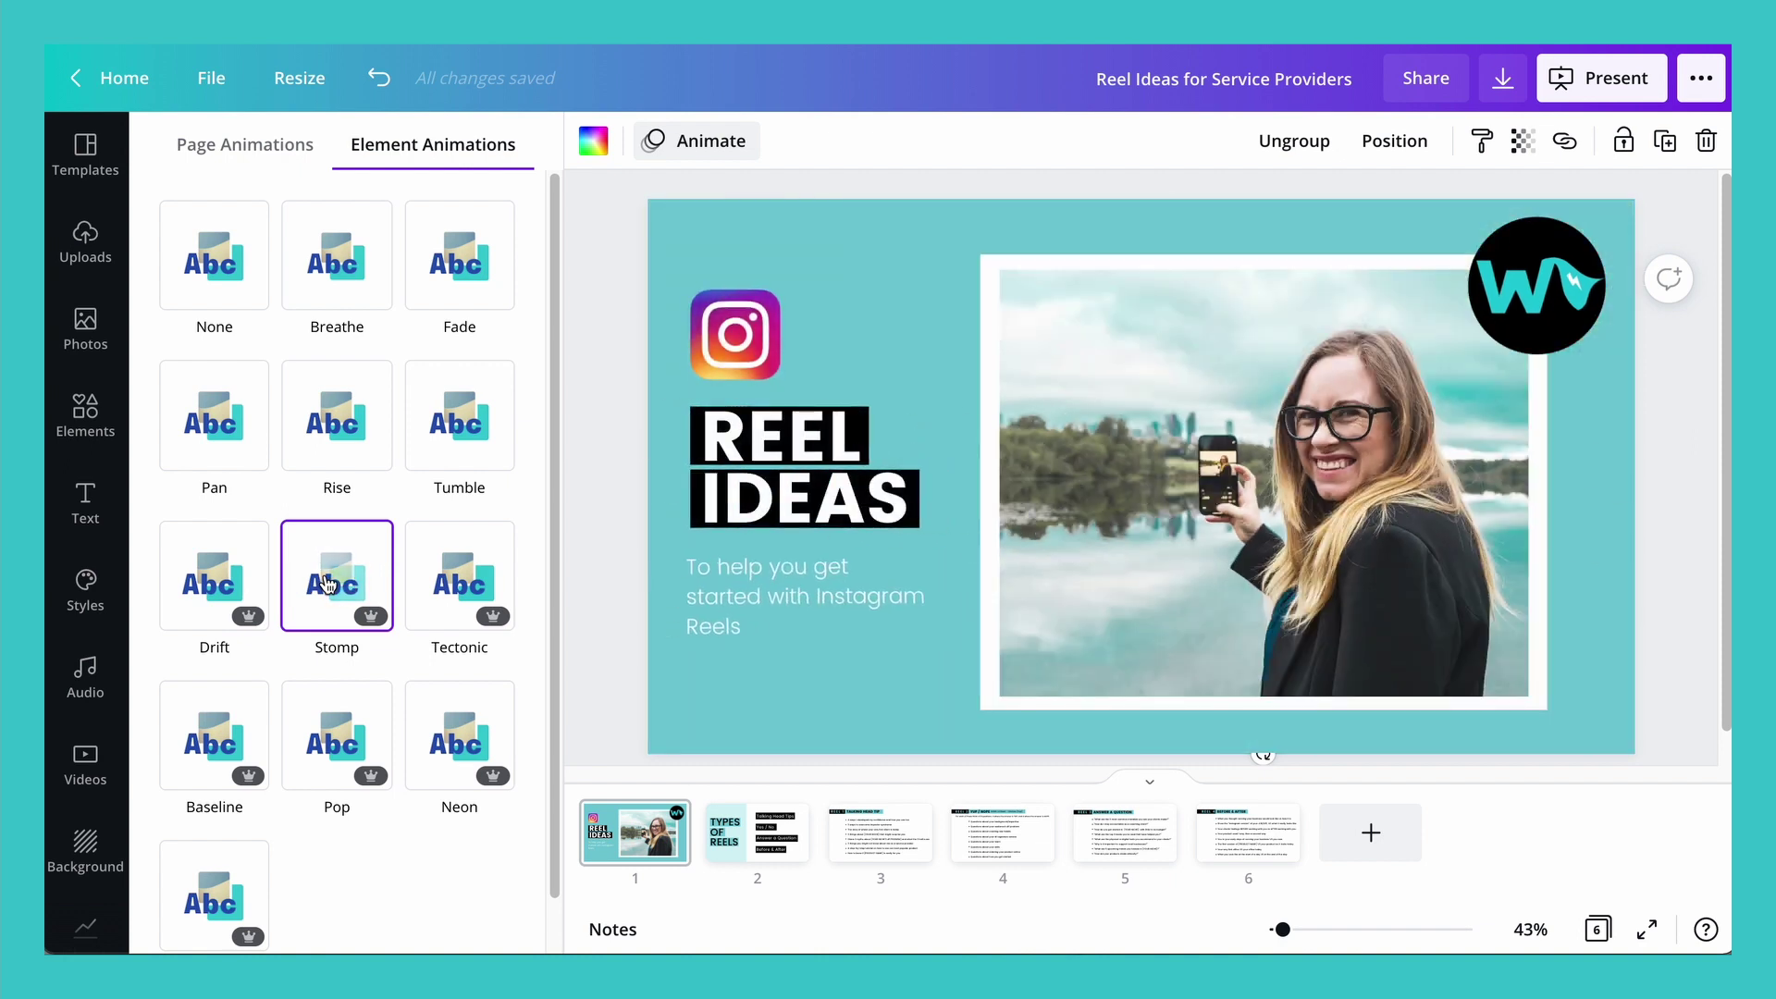
left_click(455, 573)
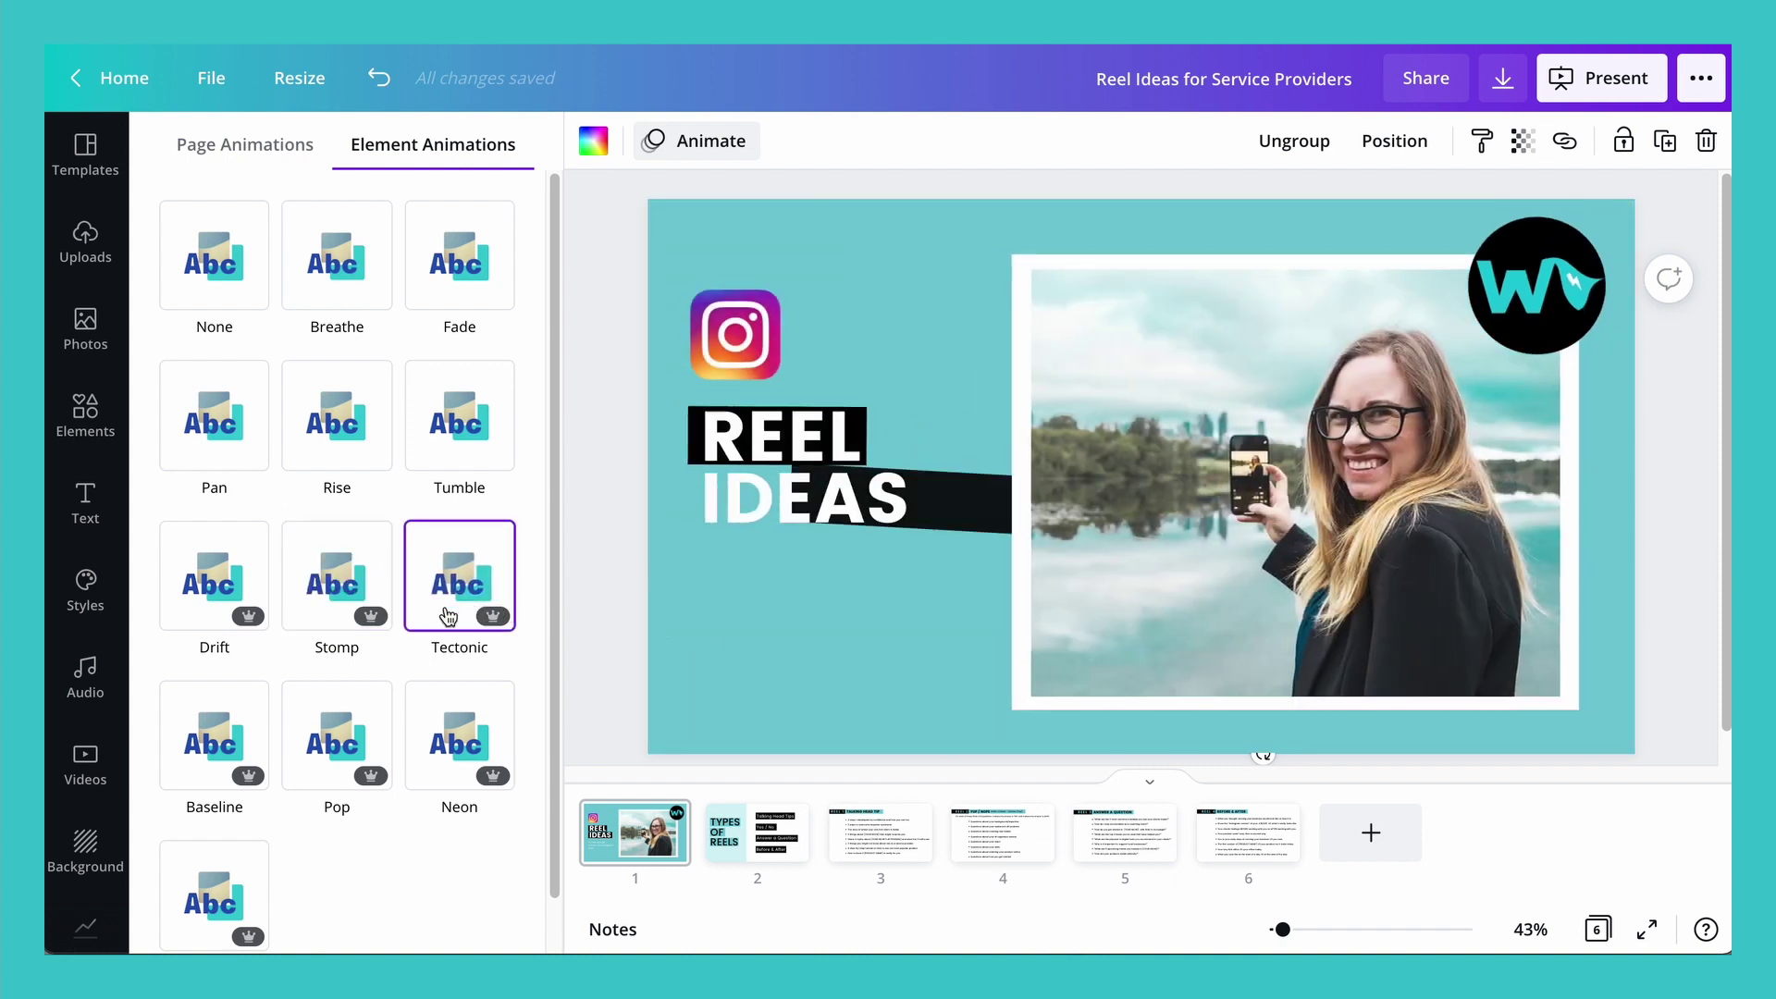
left_click(442, 732)
left_click(356, 764)
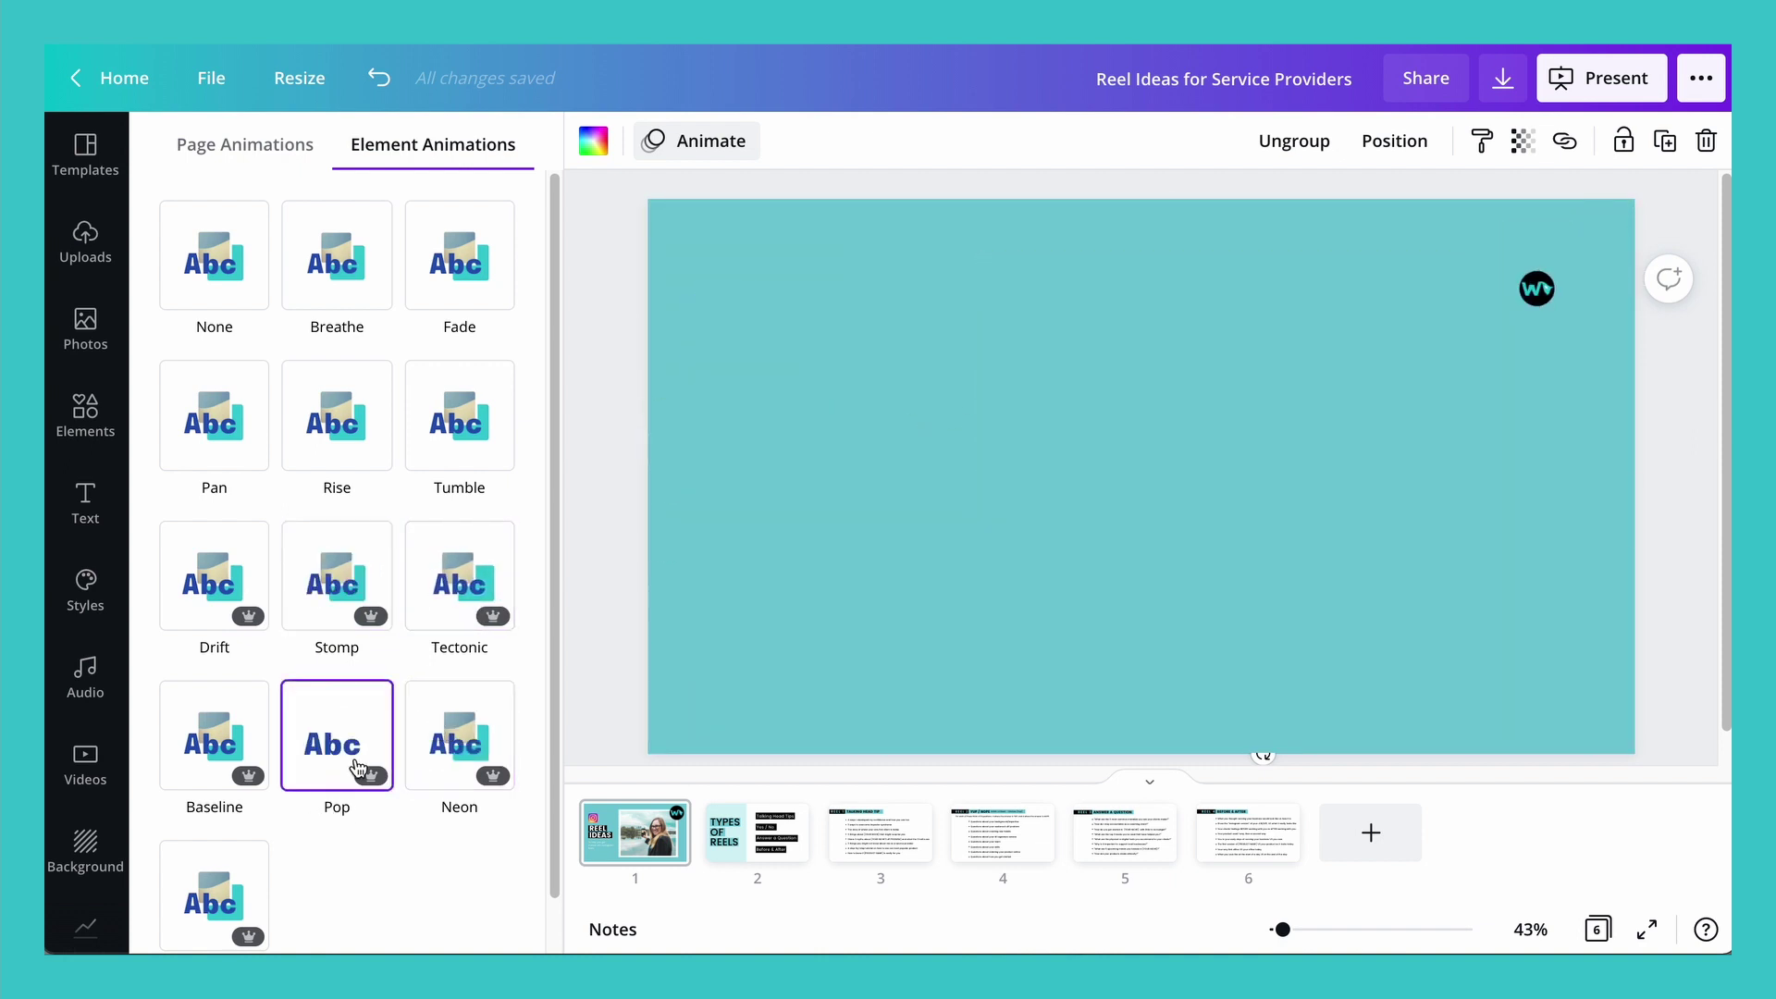
left_click(201, 760)
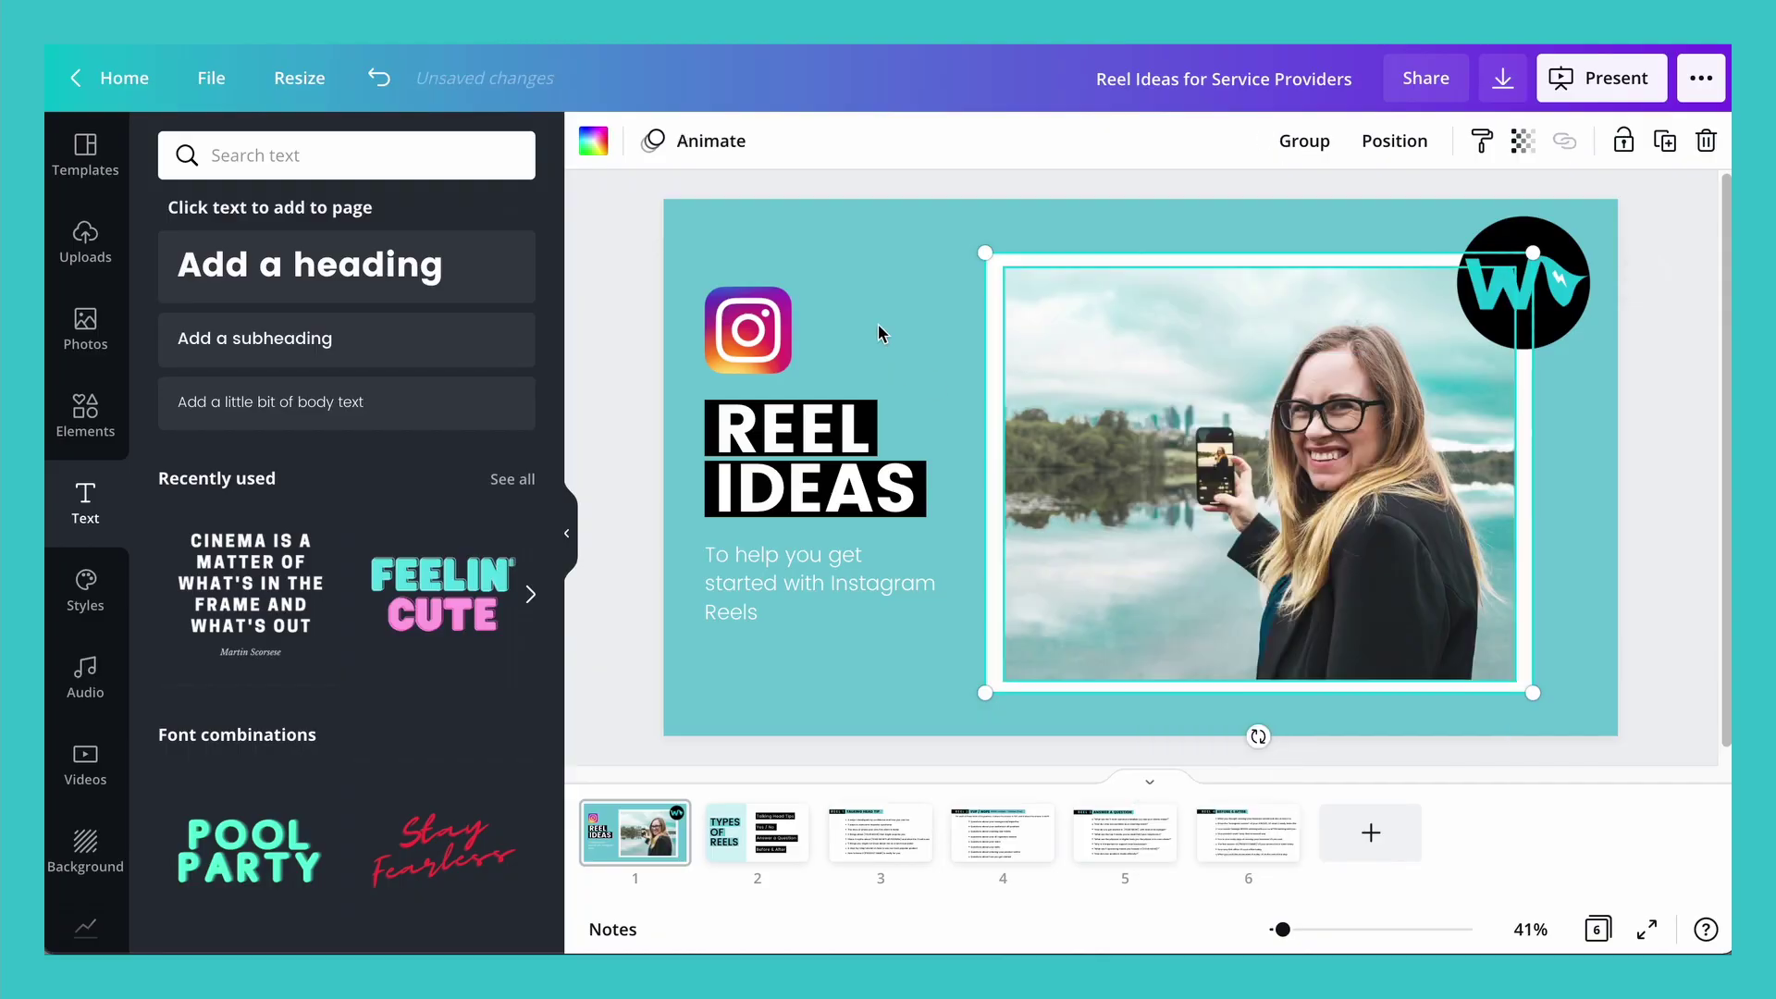
- Give the white frame the Rise animation, then select the photo inside it
left_click(860, 295)
left_click(997, 282)
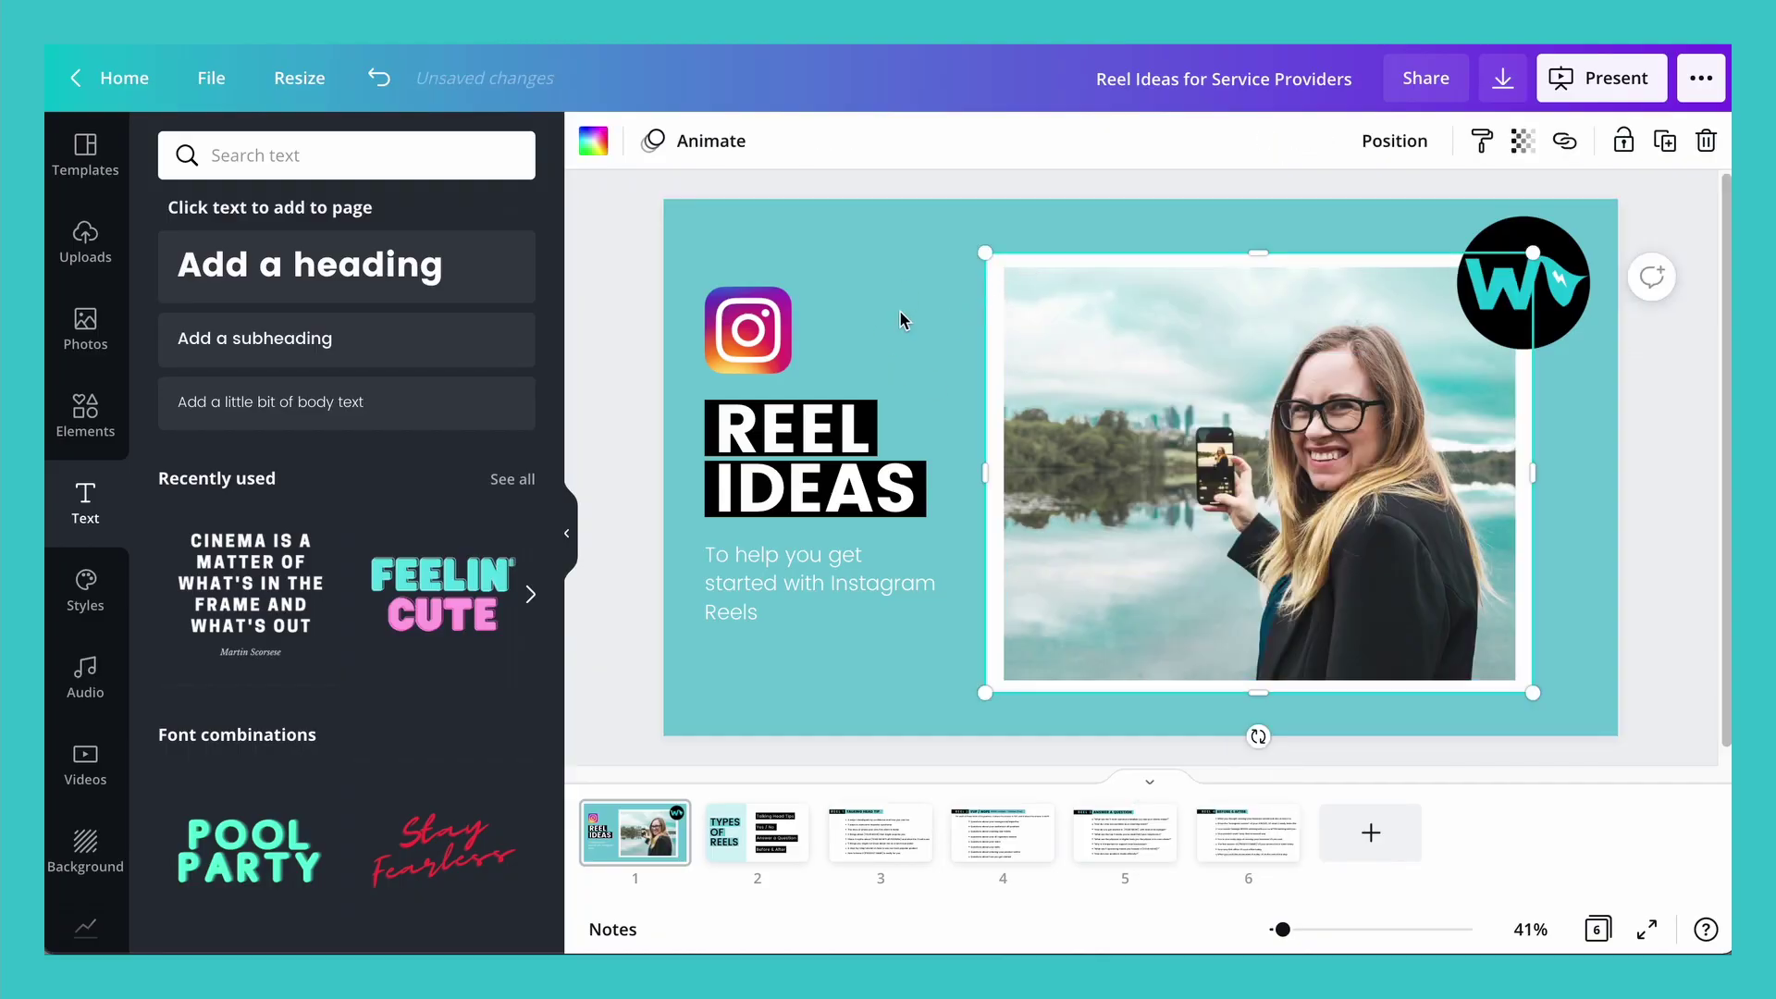
left_click(676, 141)
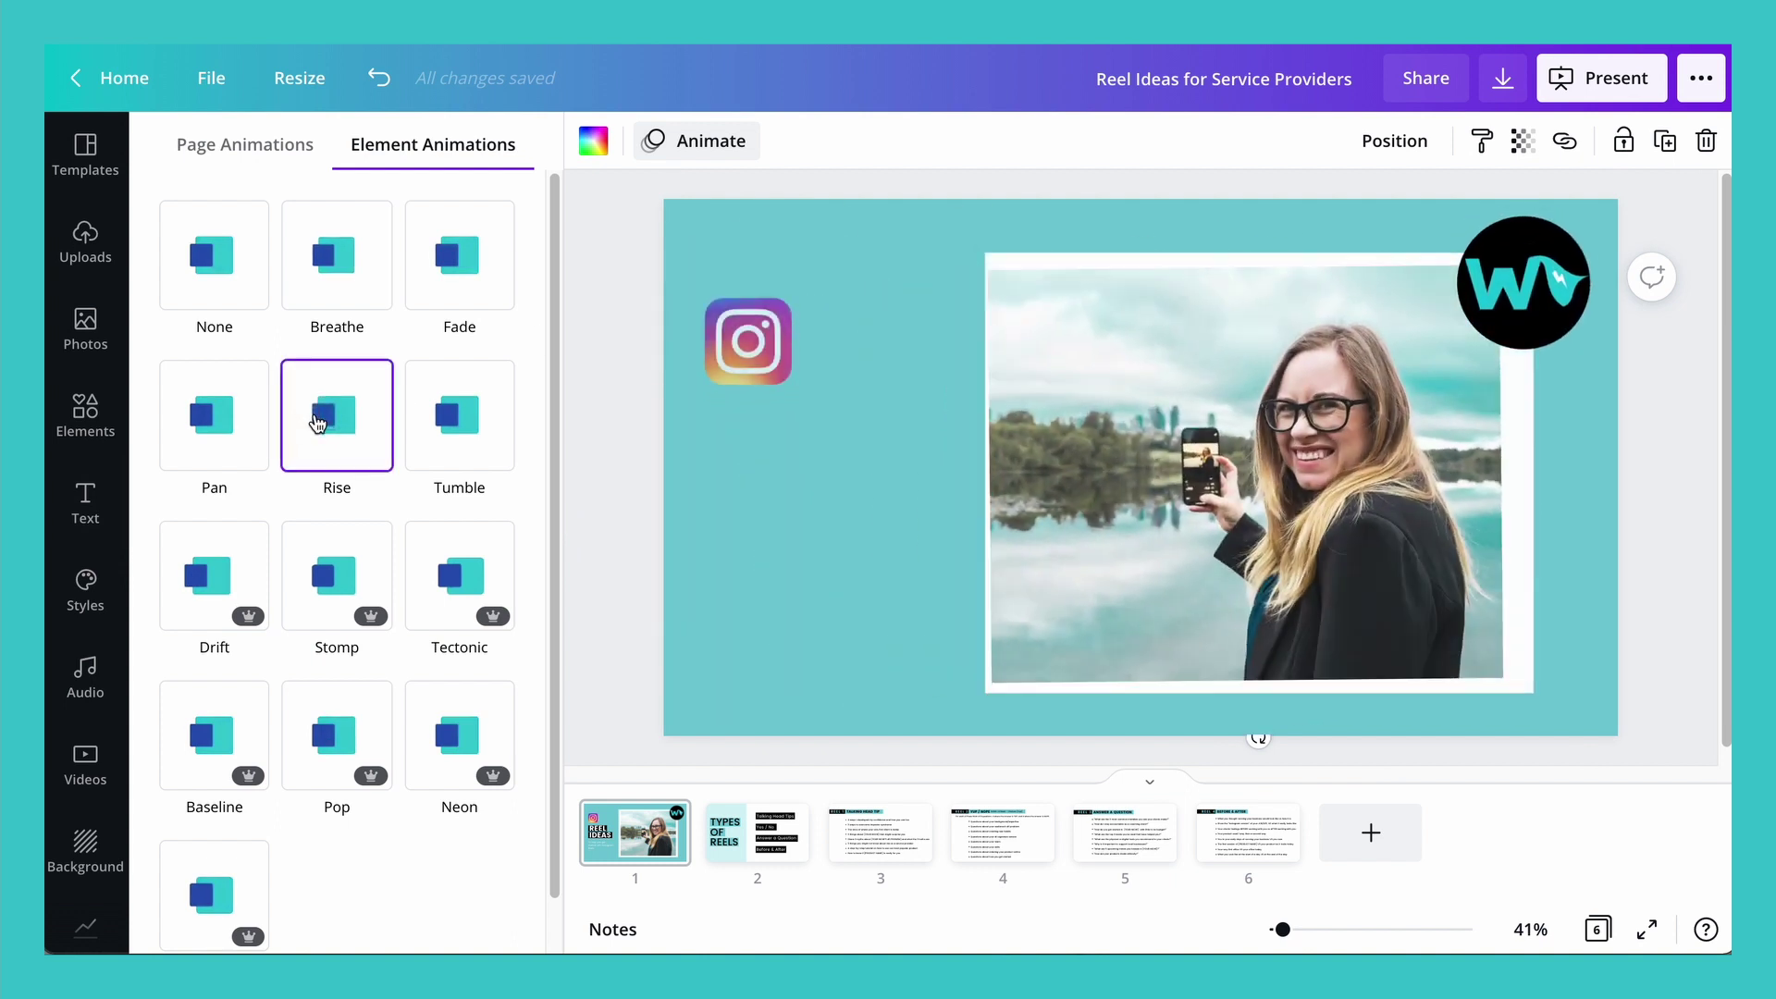
left_click(327, 425)
left_click(1163, 524)
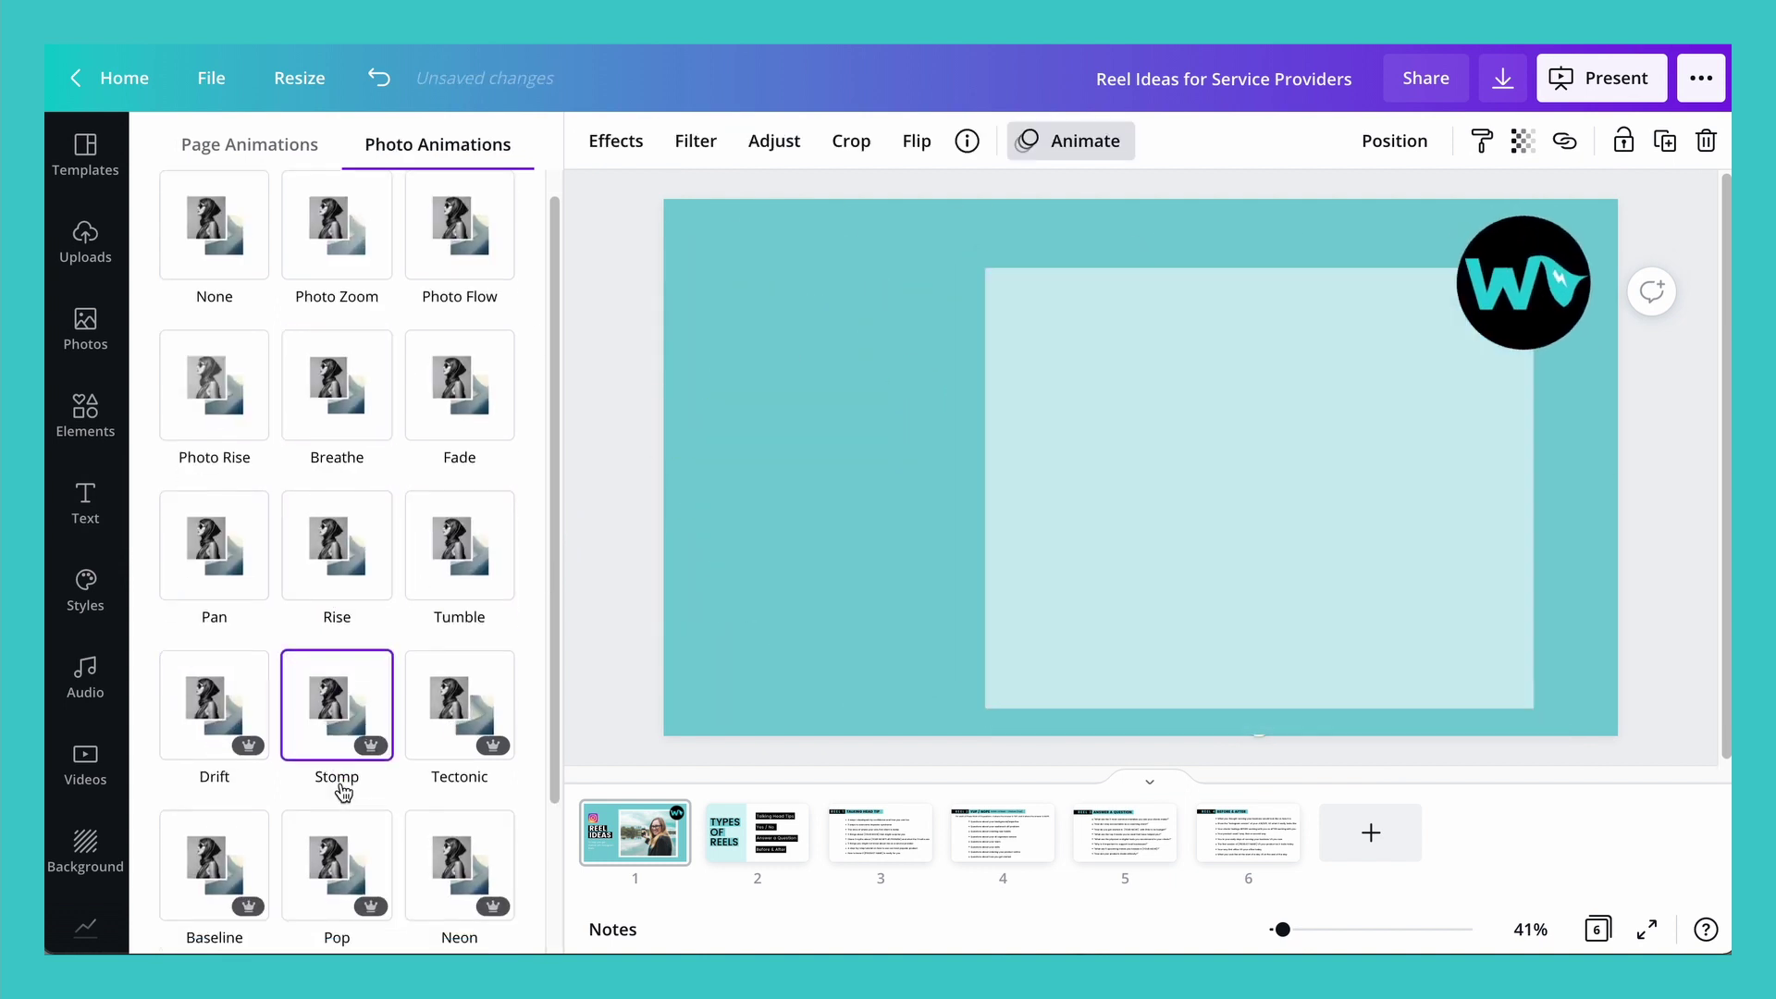
scroll(341, 784, "down", 1)
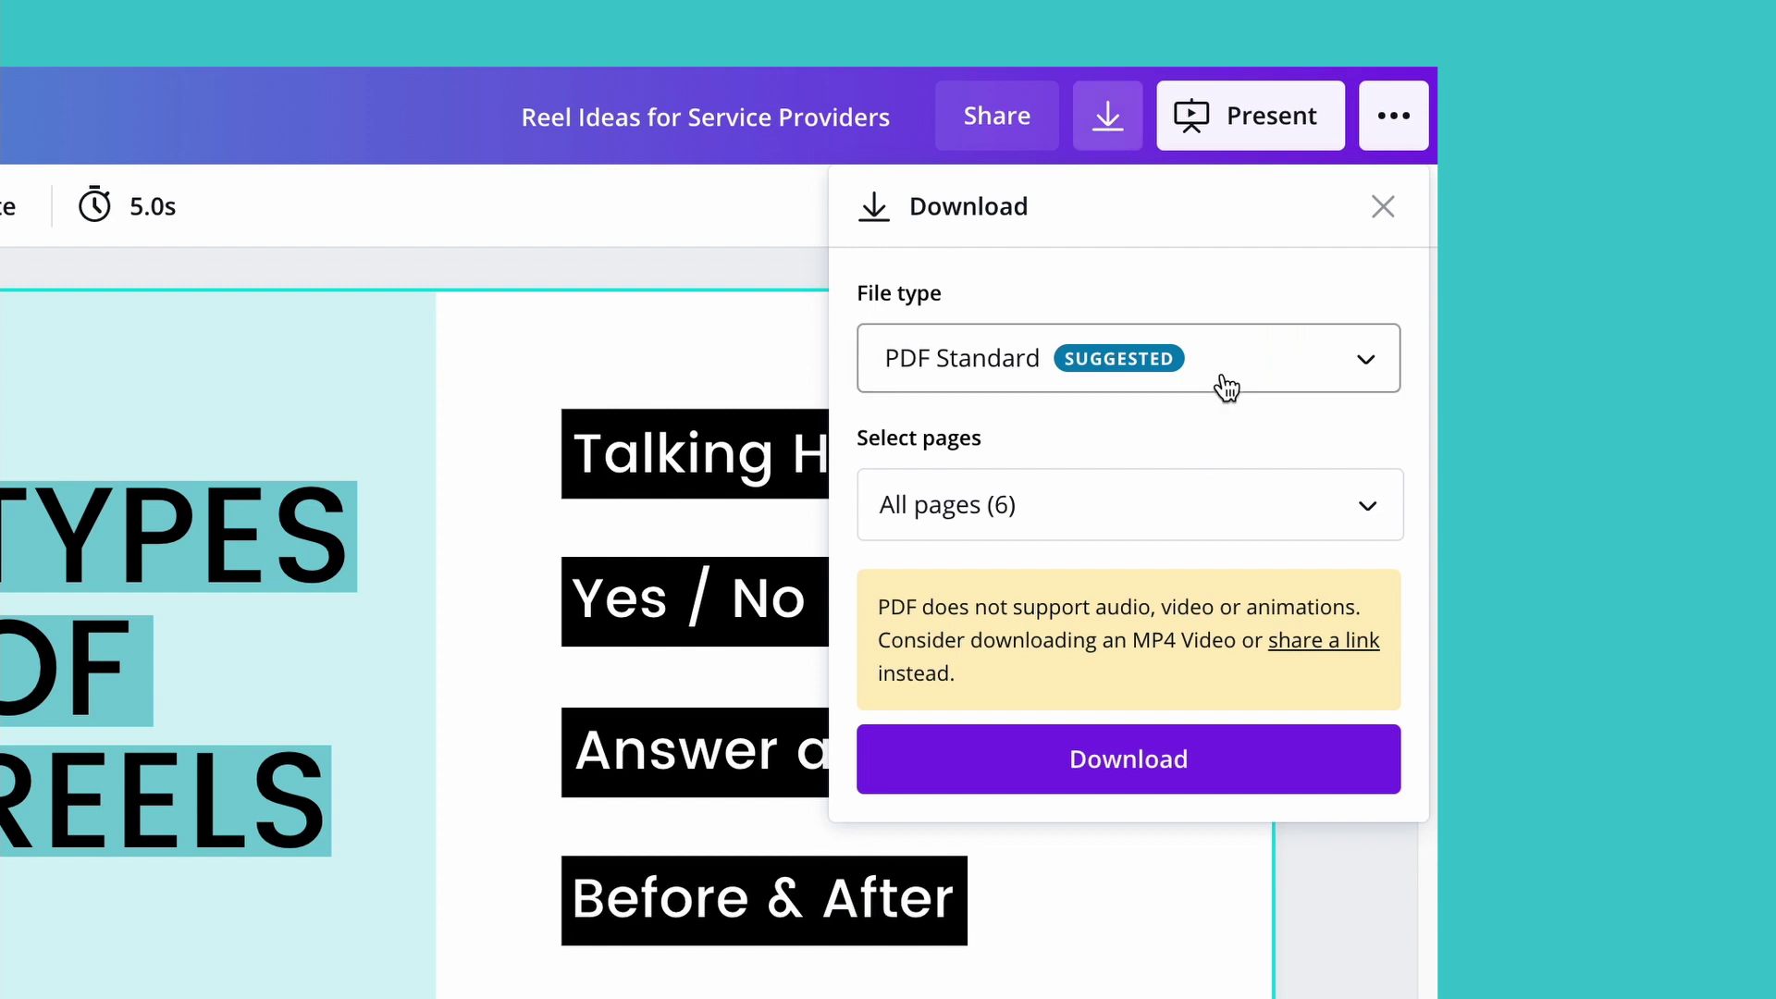
- Set the download file type to MP4 Video
left_click(1227, 386)
scroll(1041, 601, "down", 1)
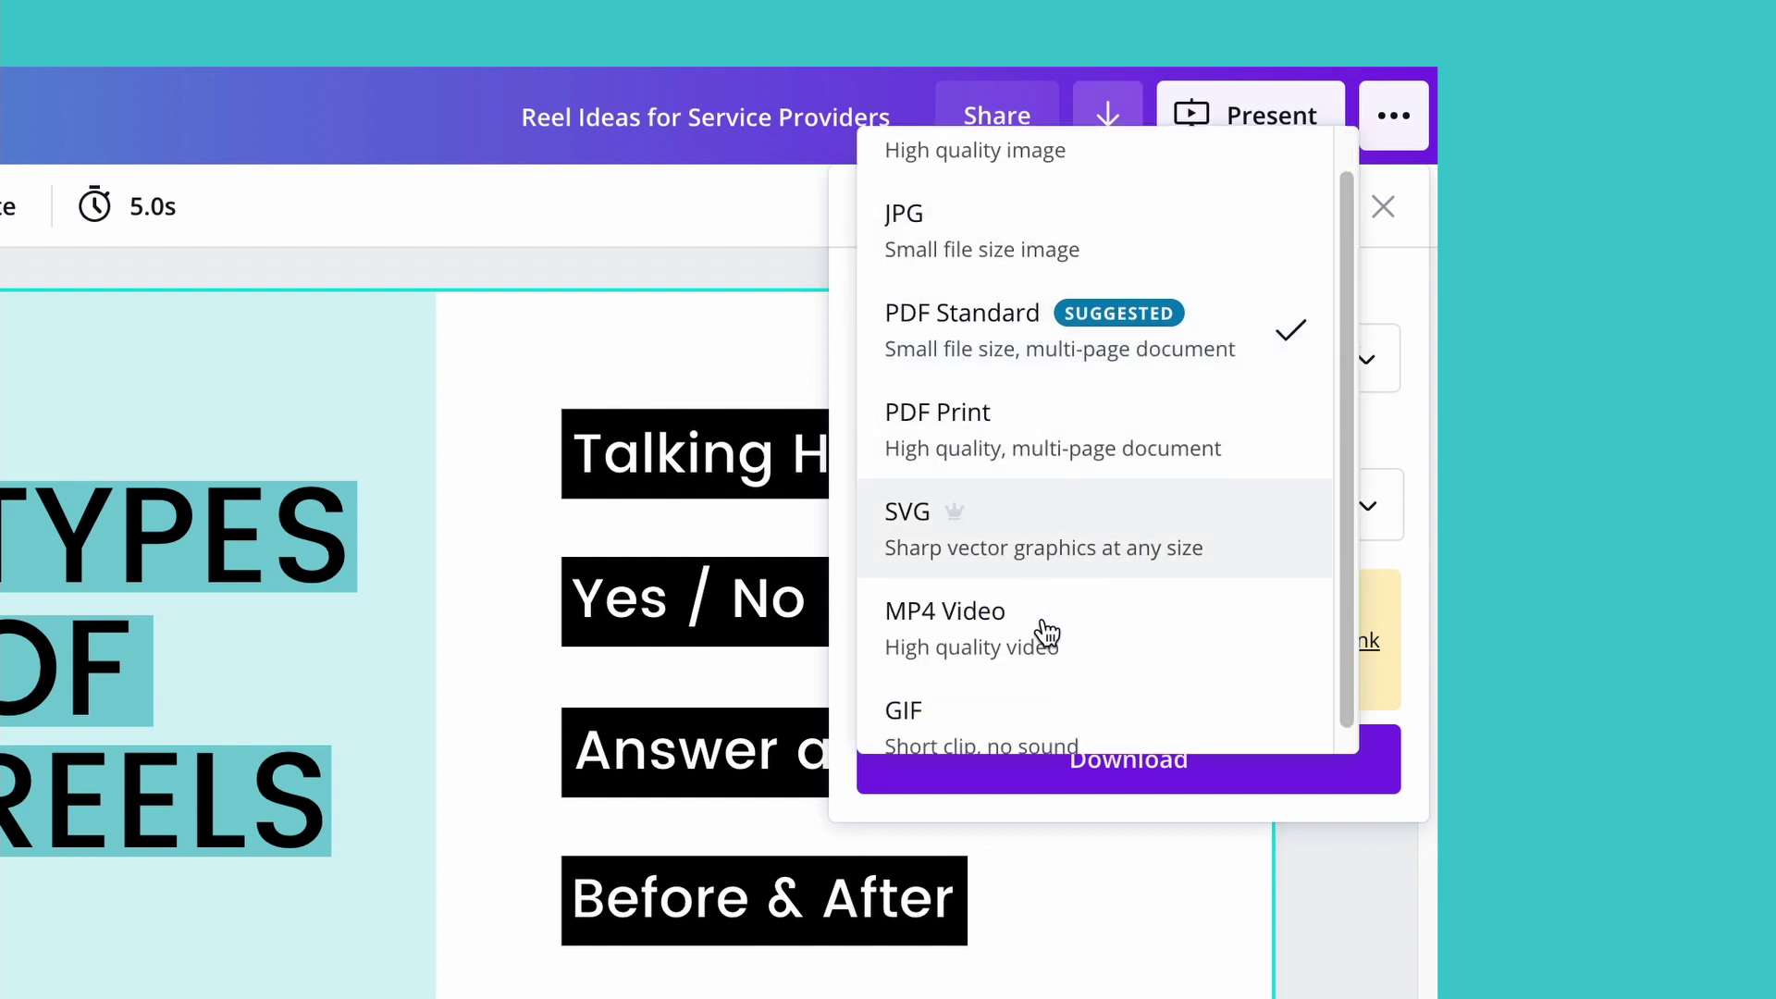
left_click(1121, 609)
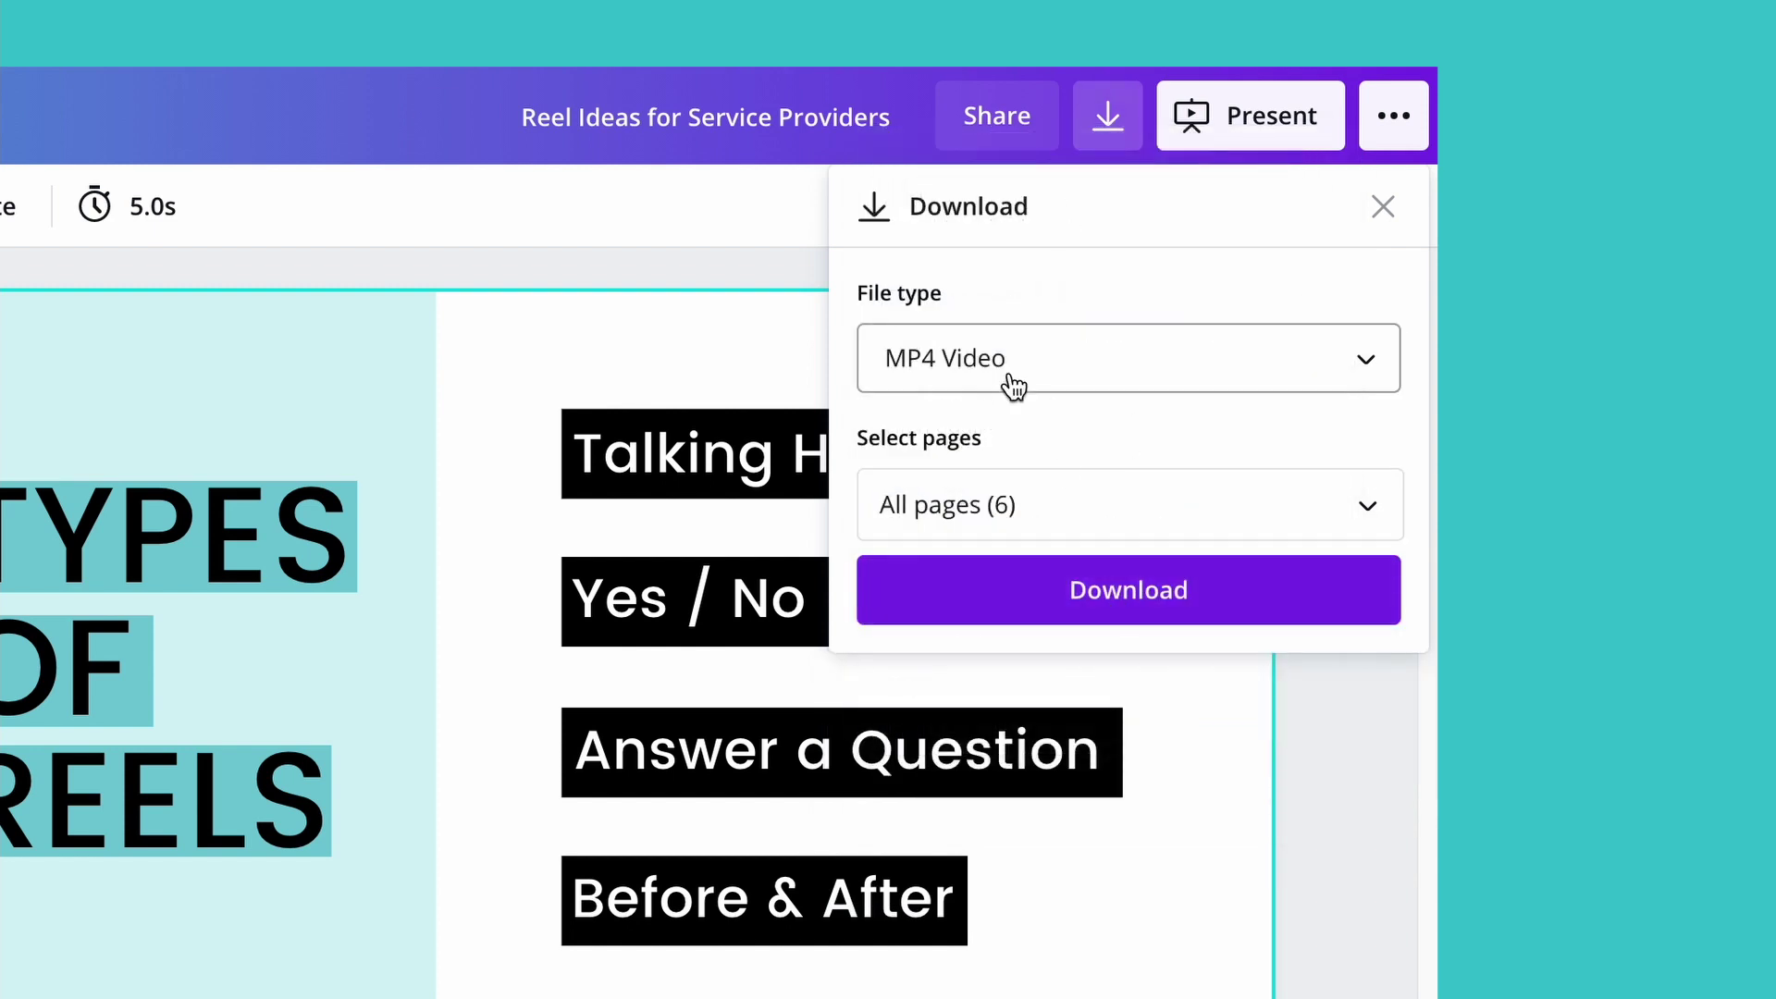
- Limit the download to Pages 1 and 2 and start downloading
left_click(1090, 506)
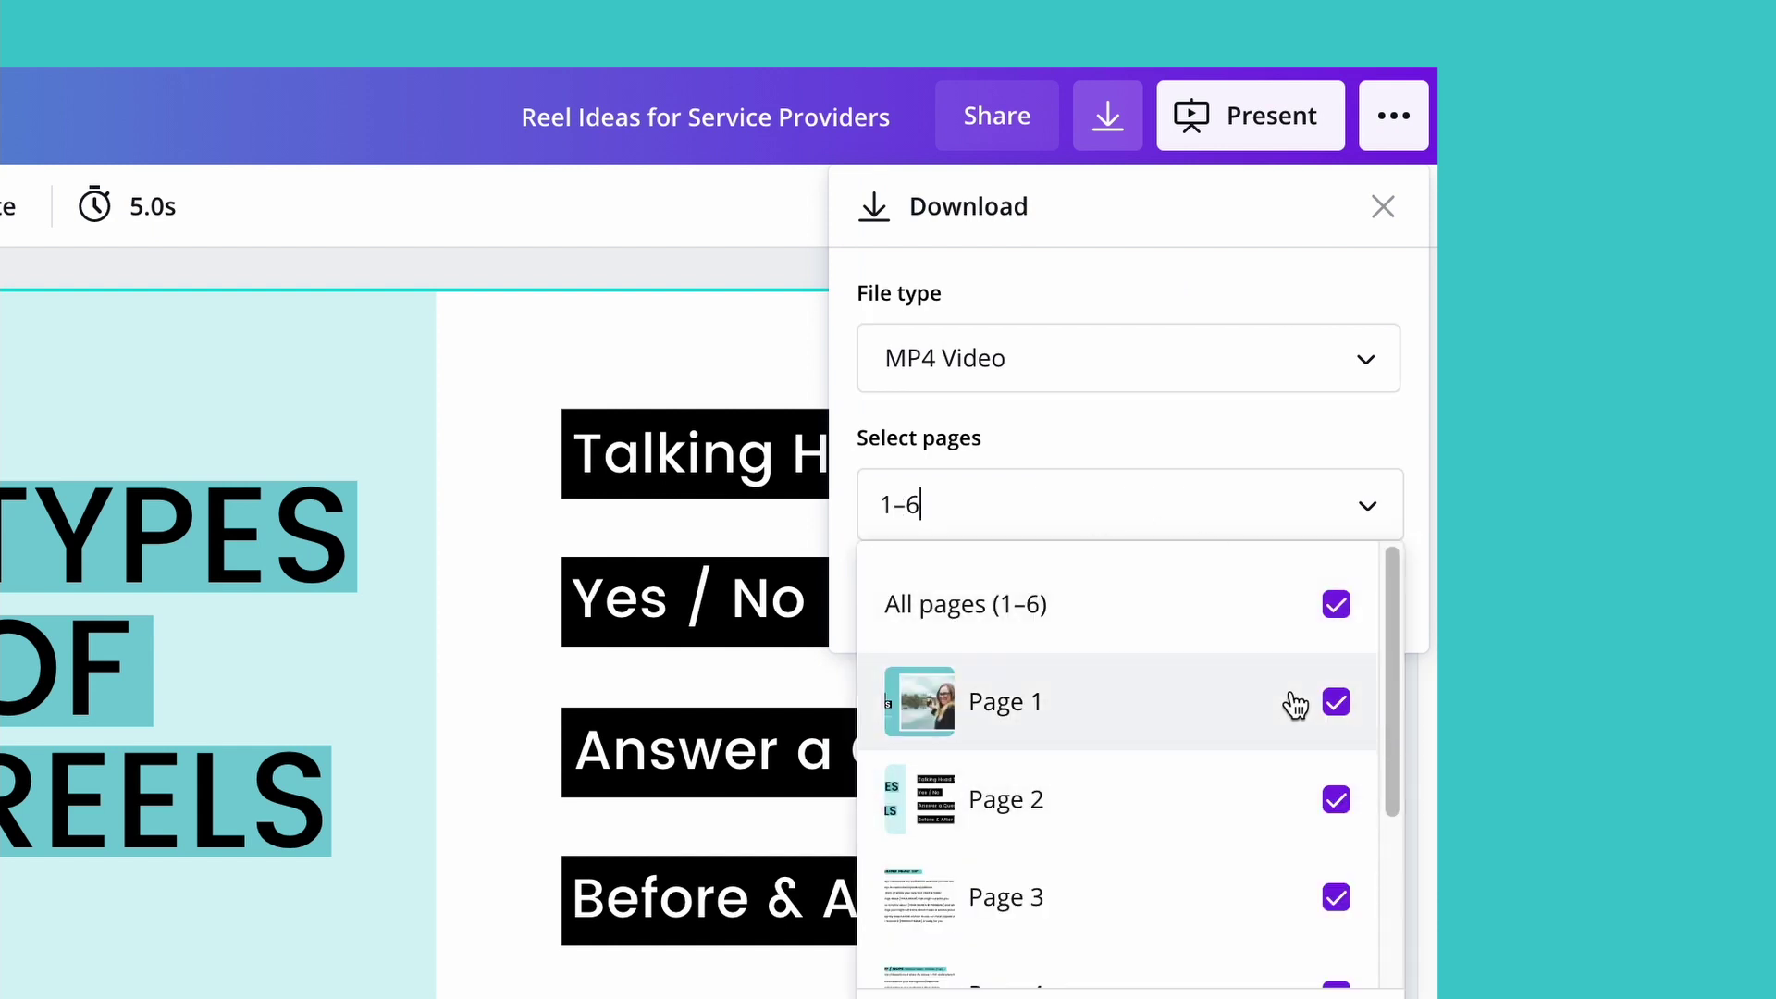
scroll(1118, 717, "down", 1)
scroll(1119, 714, "up", 1)
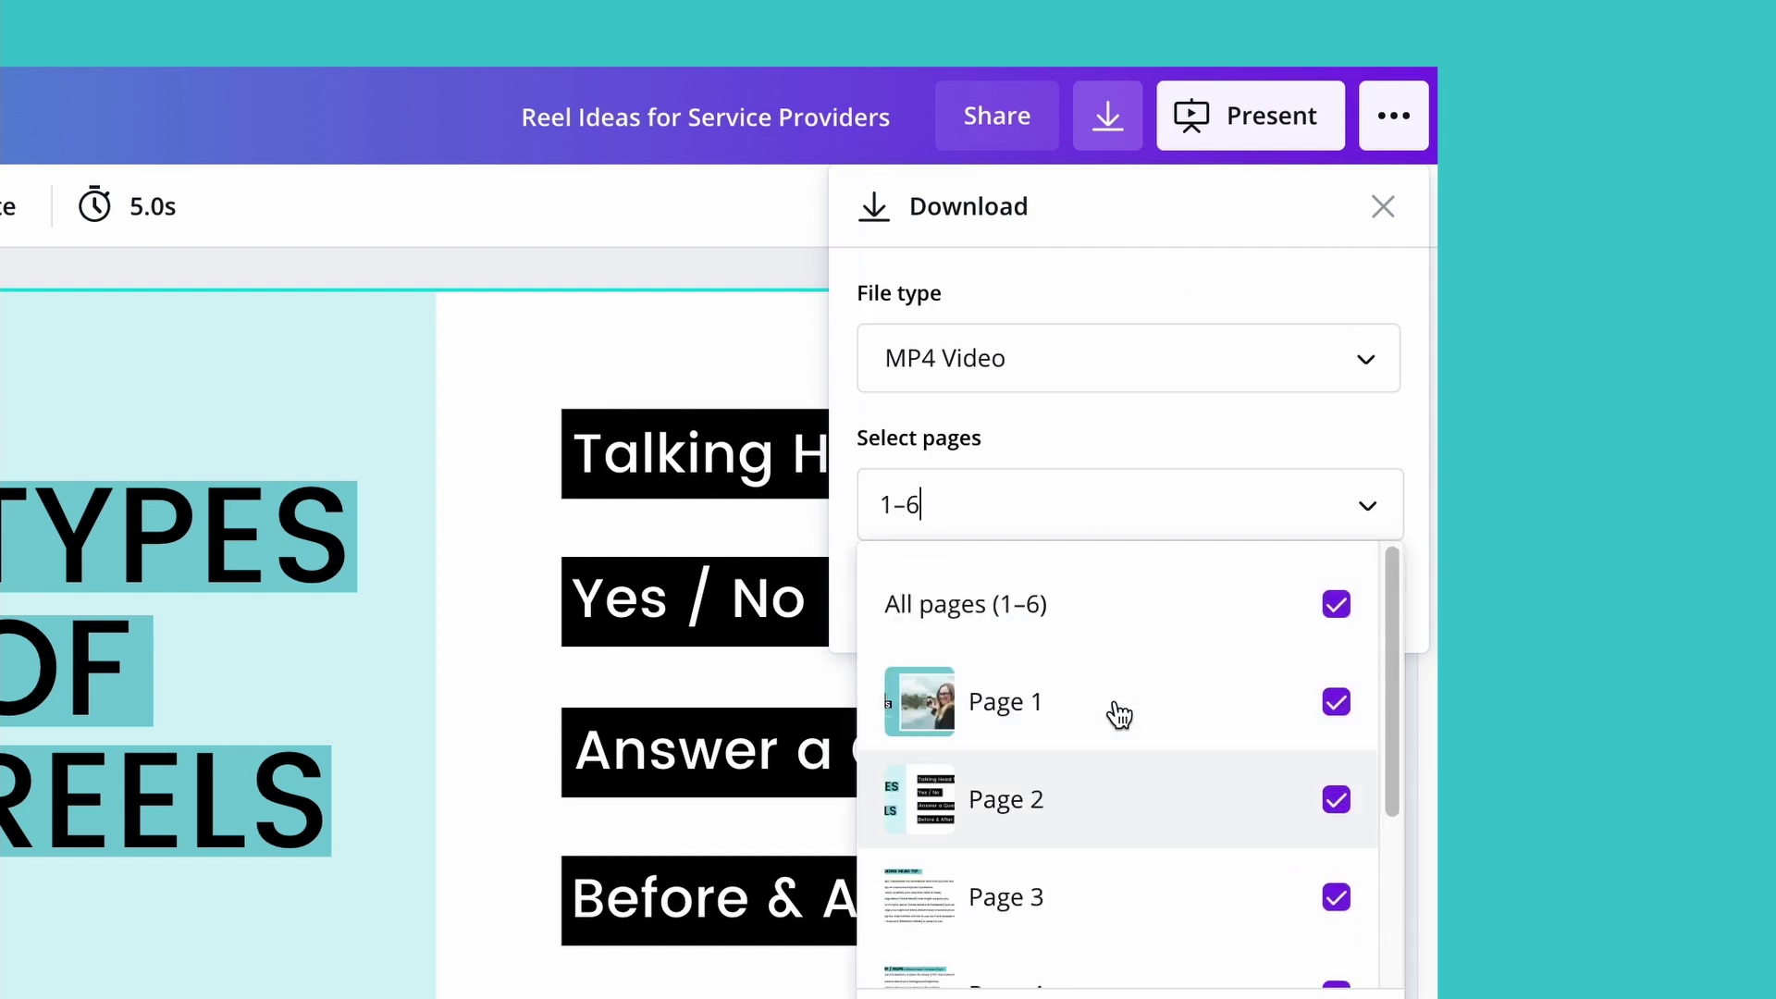
left_click(1337, 605)
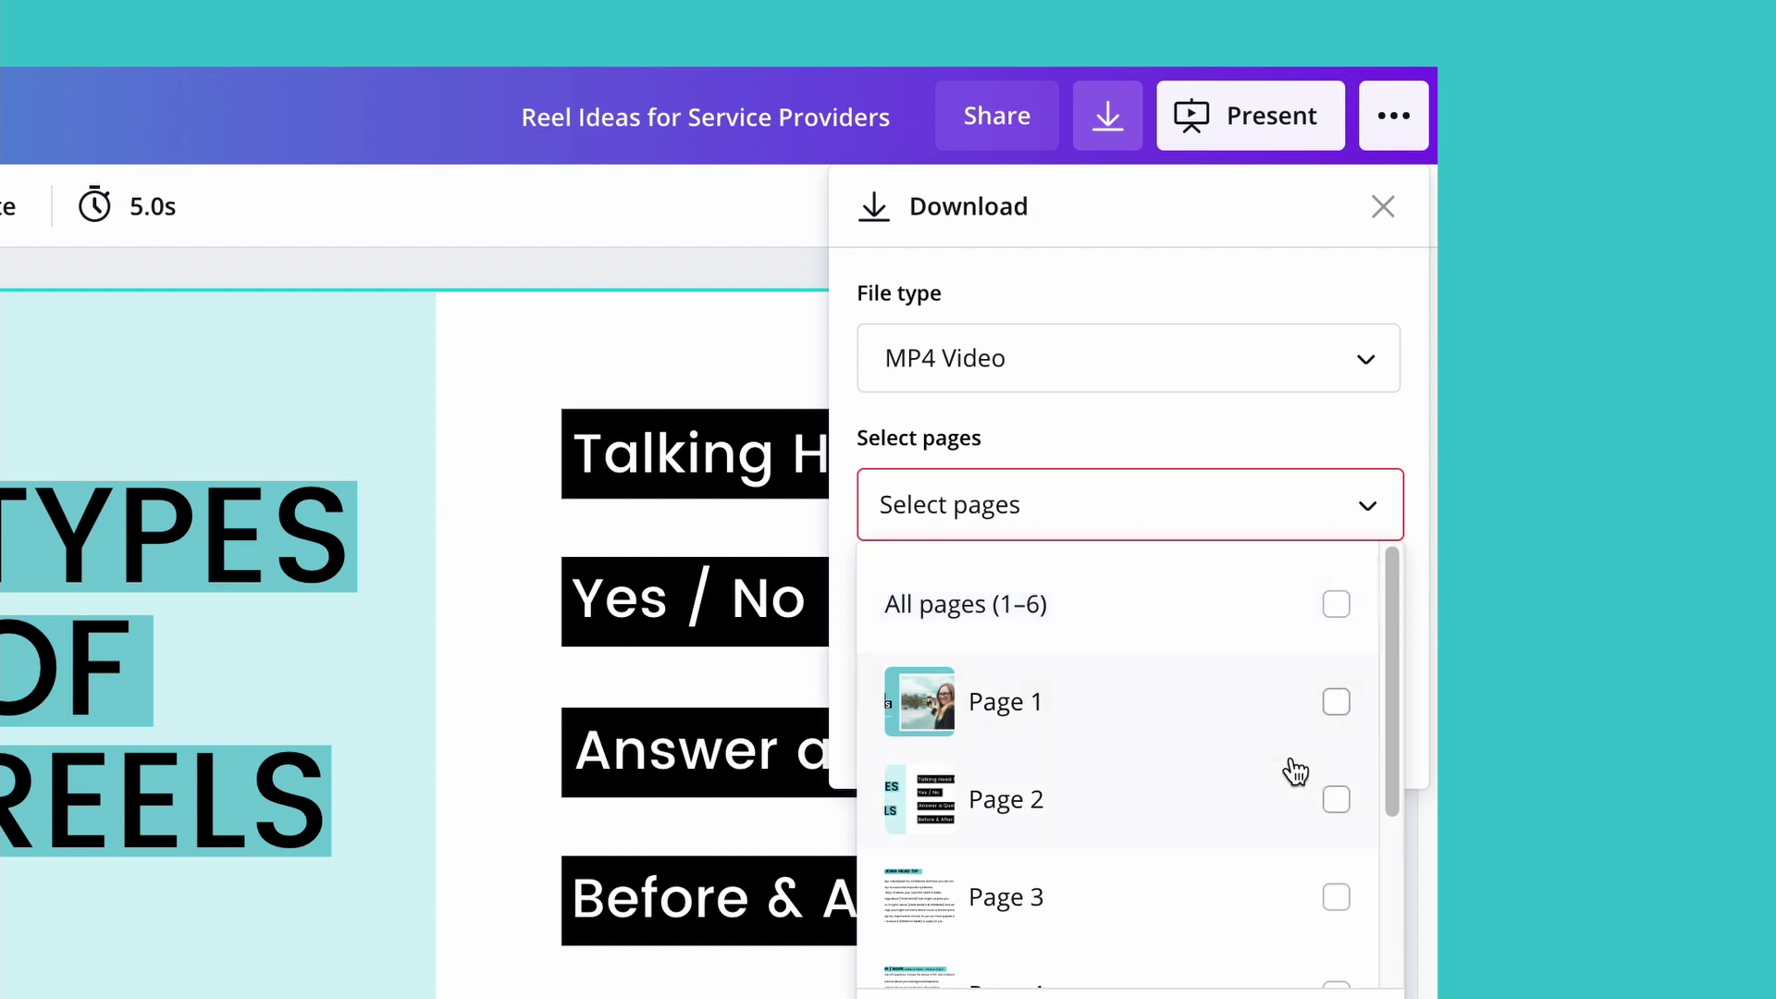
left_click(1338, 799)
scroll(1313, 832, "down", 1)
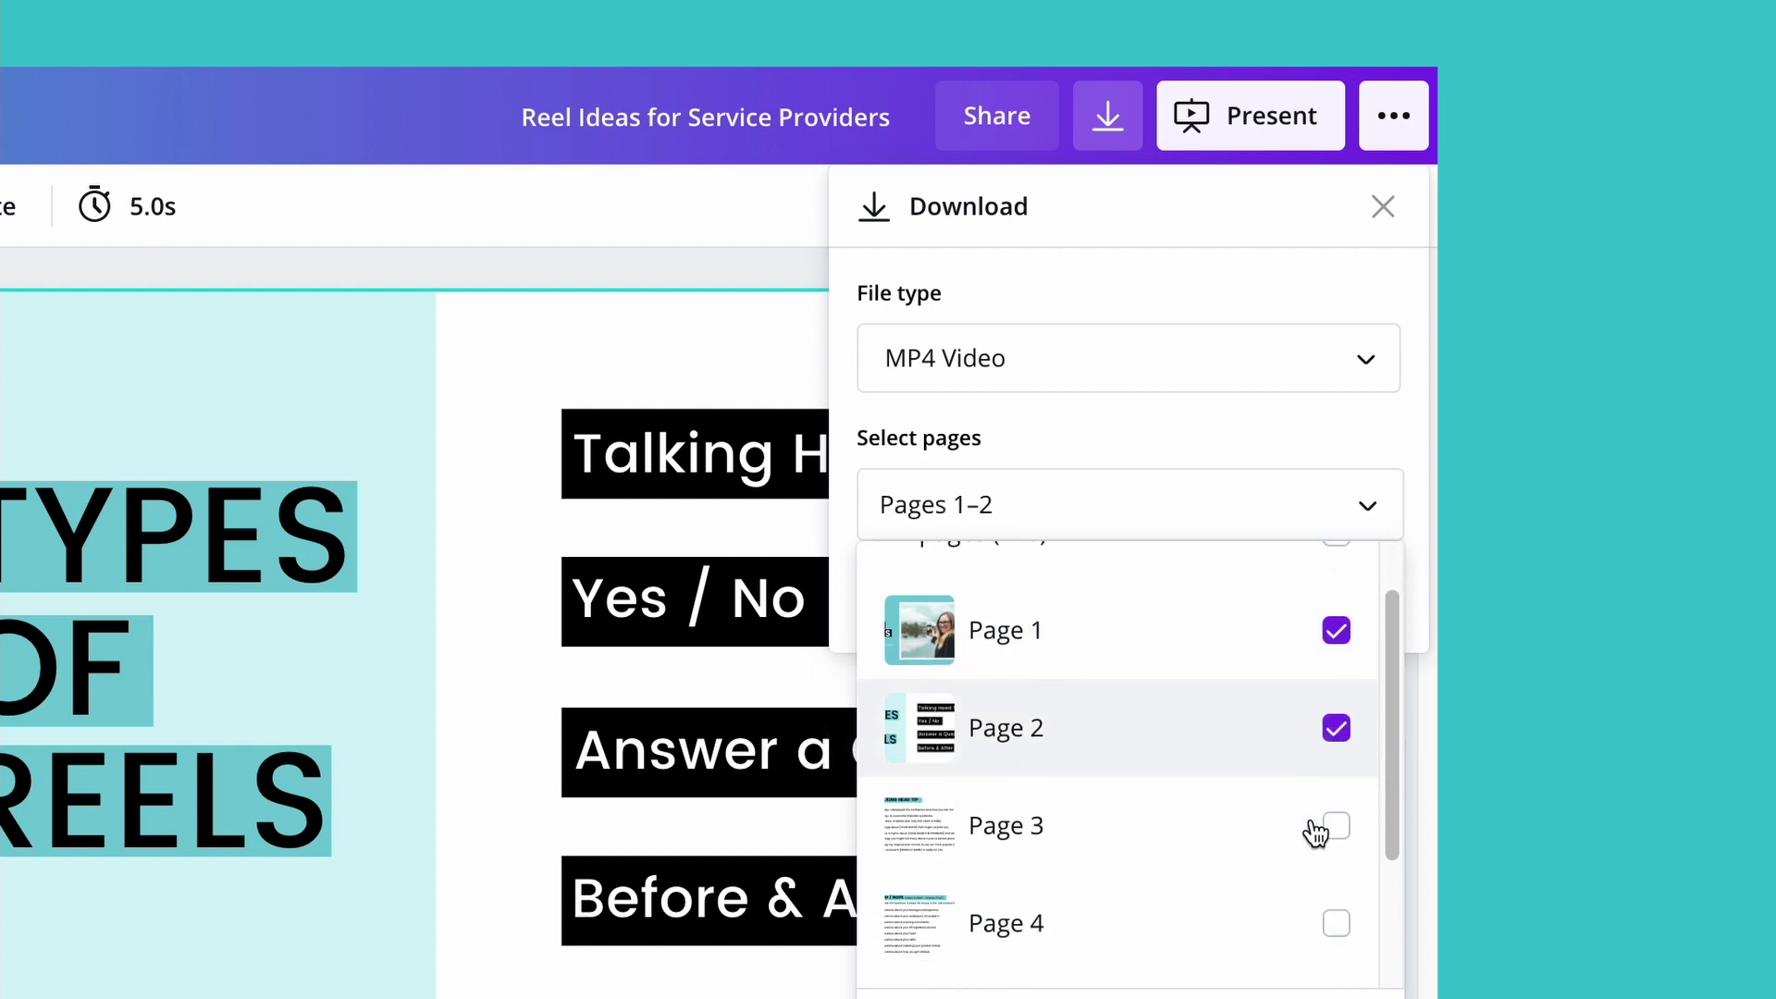
left_click(1335, 826)
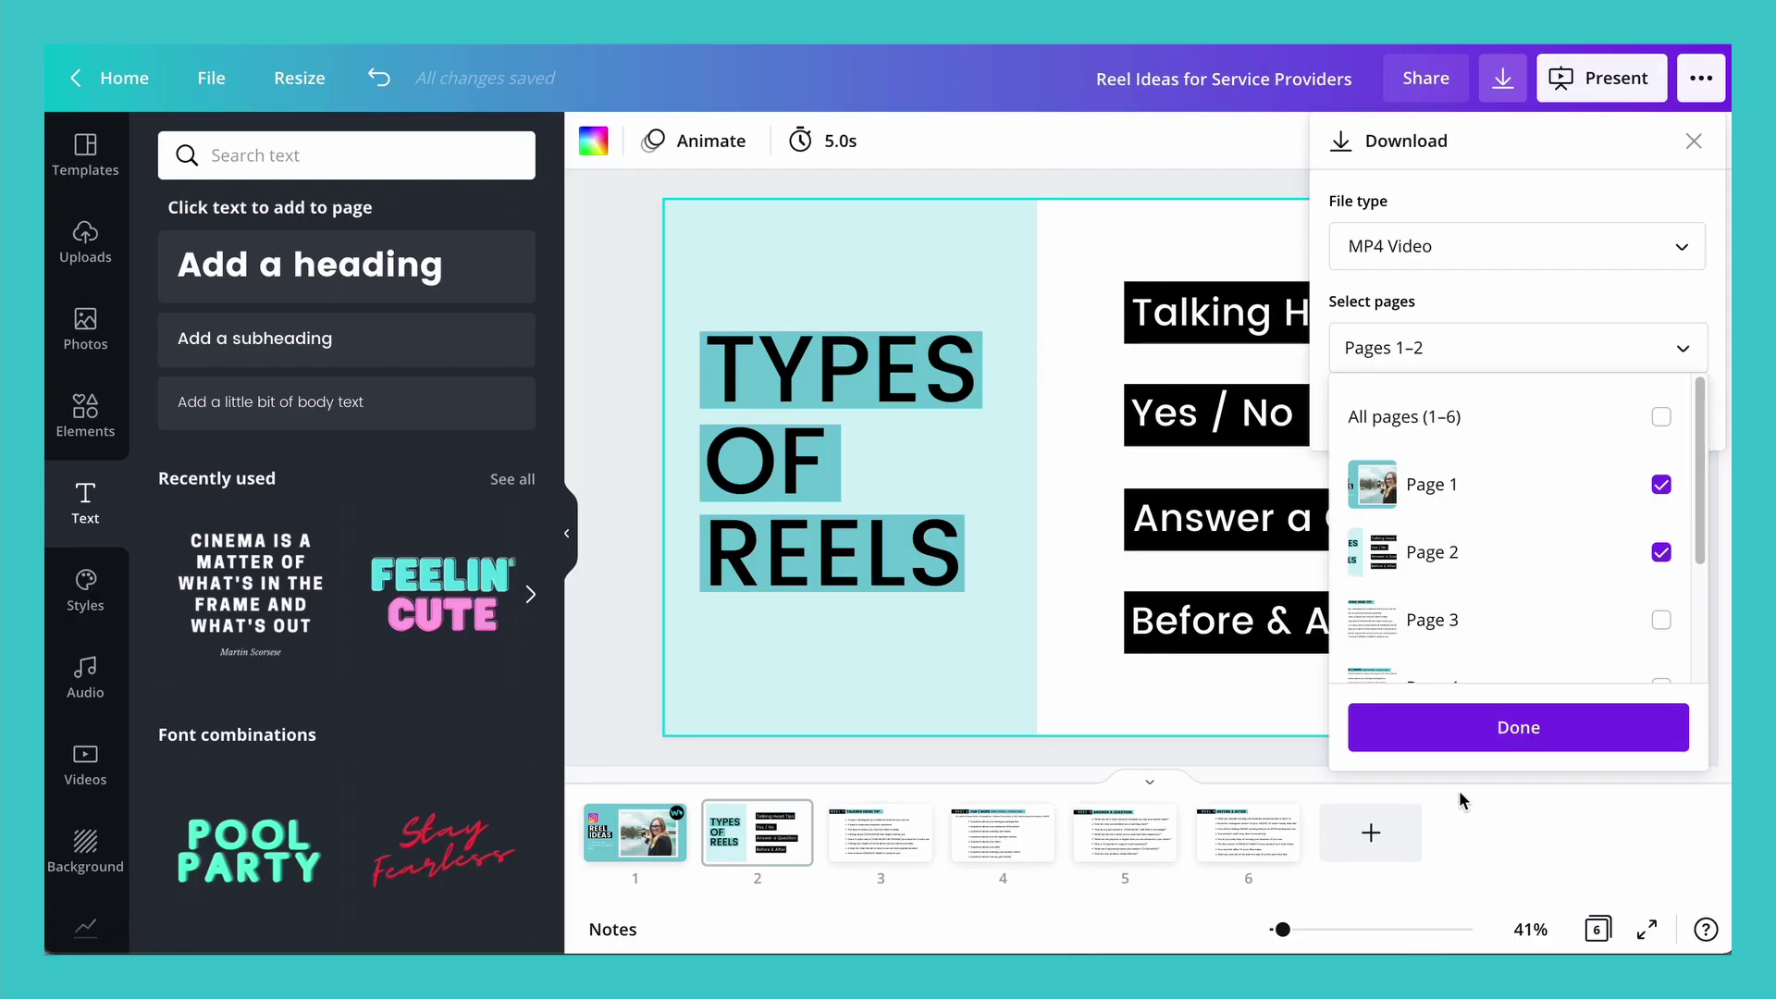
left_click(1512, 722)
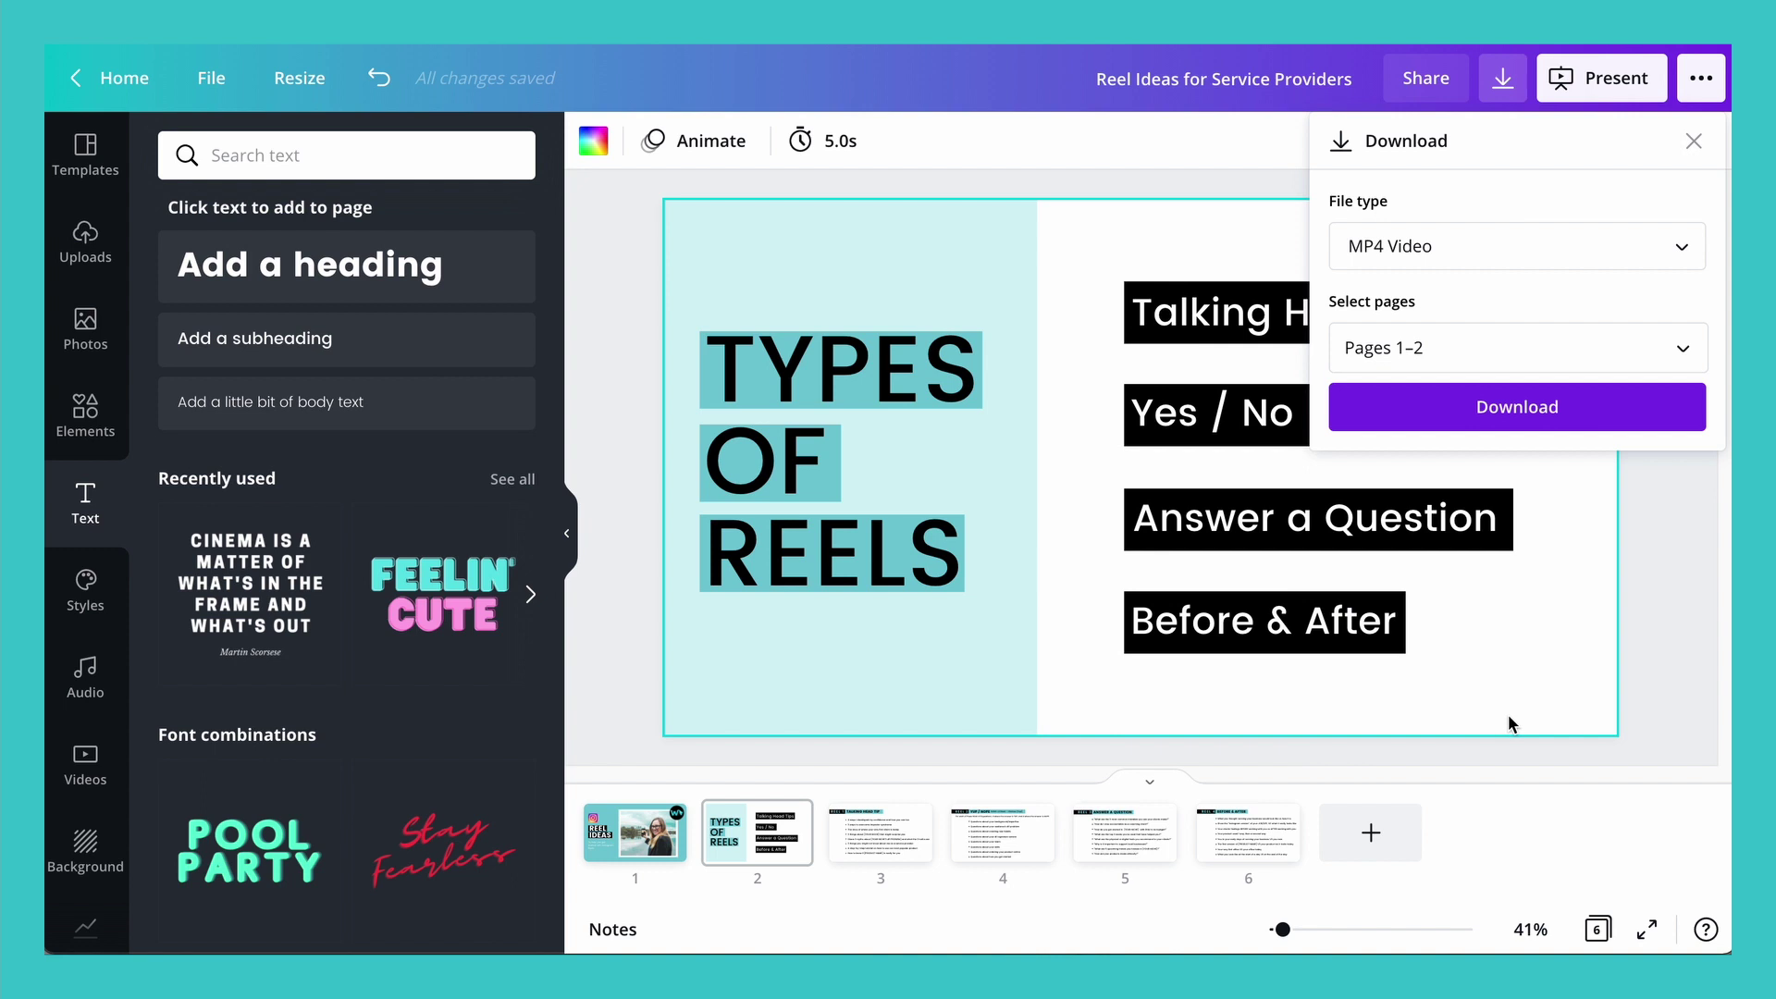
left_click(1514, 410)
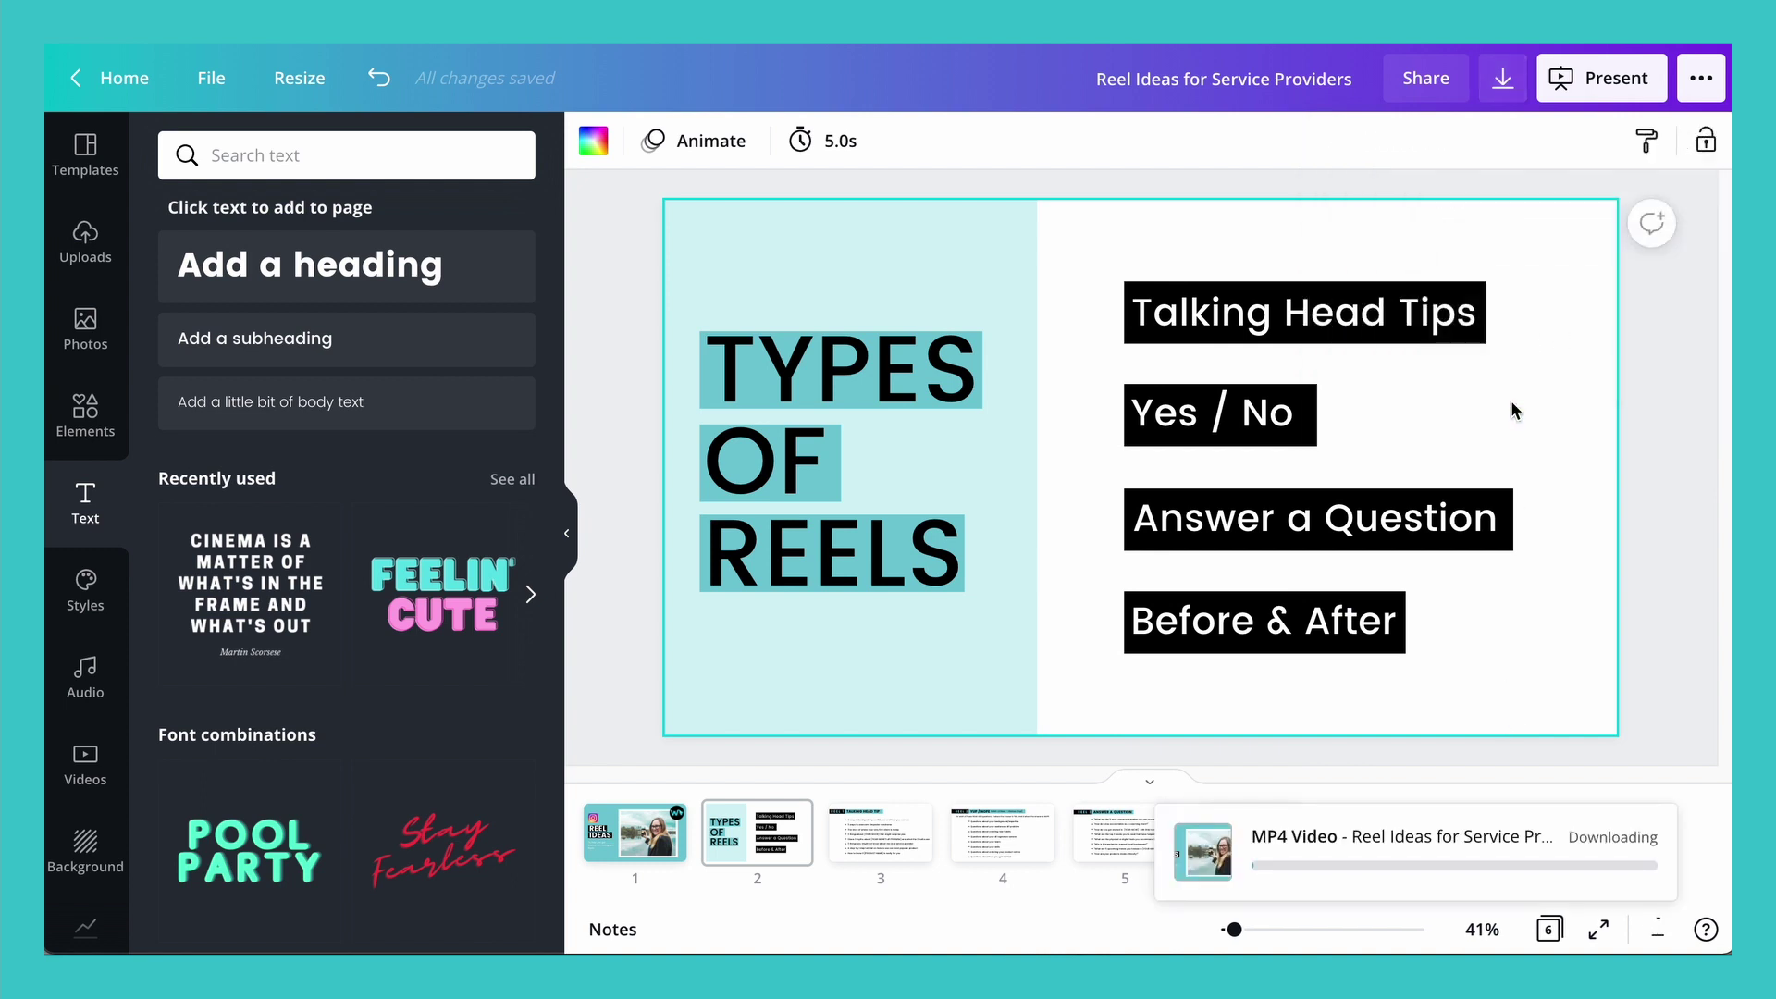